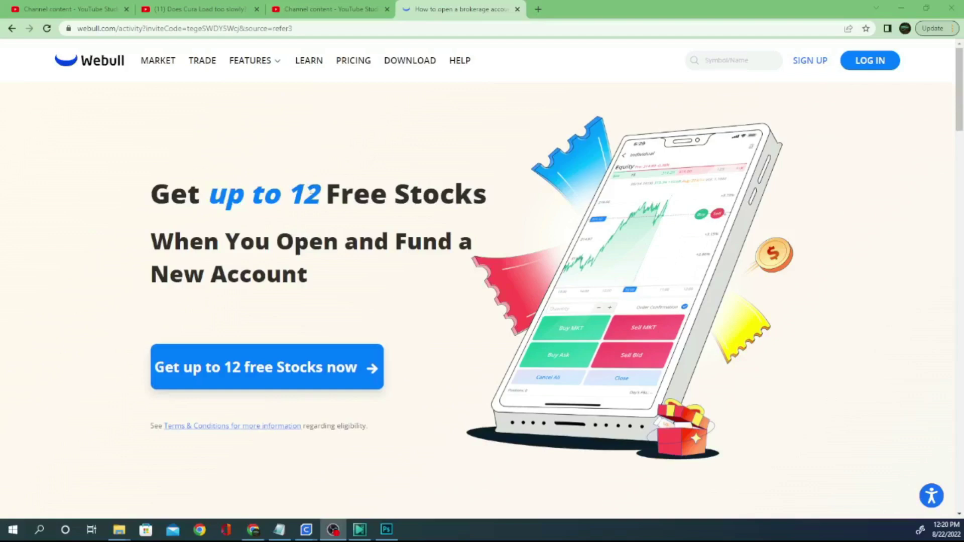
- Open the sign-up page of Webull's free stocks offer and return to the promotion page
{"action": "left_click", "coordinate": [271, 375]}
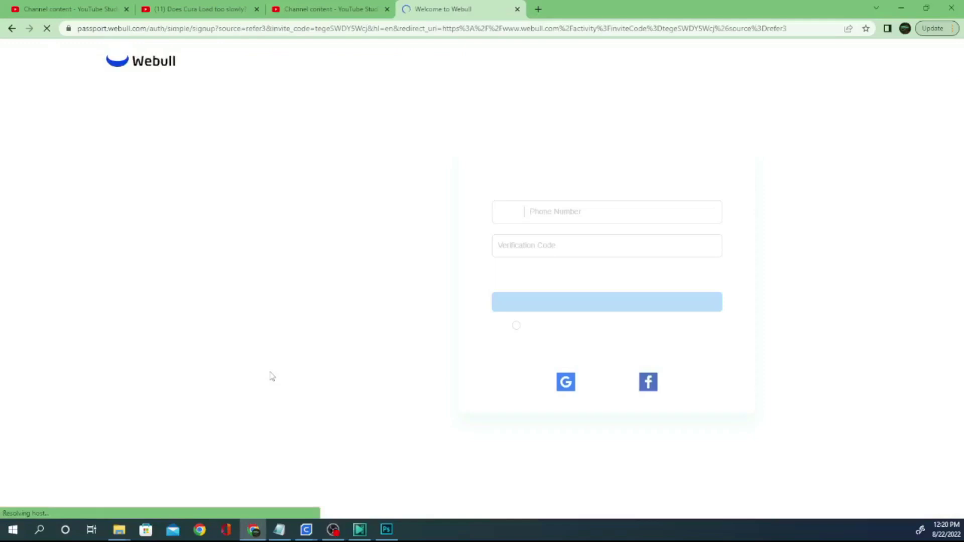
{"action": "left_click", "coordinate": [12, 29]}
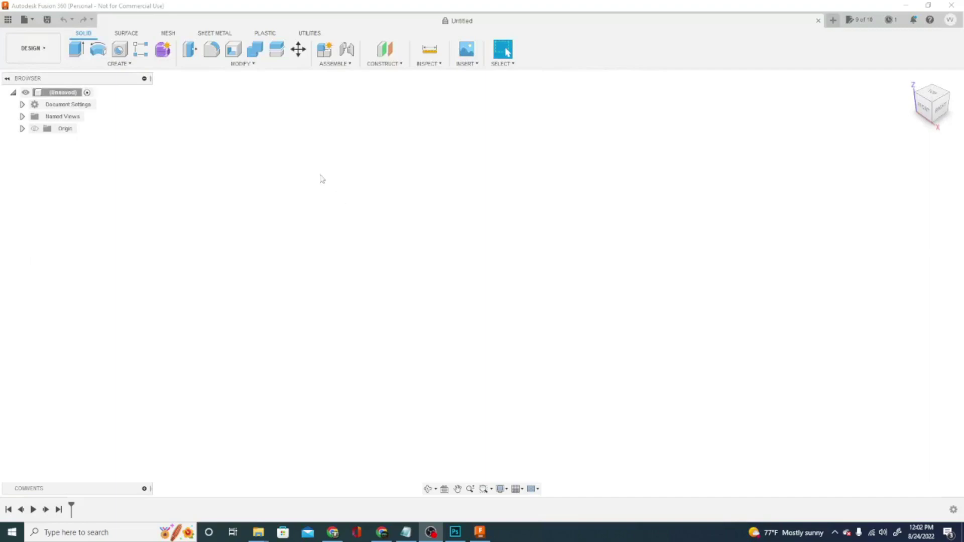
- Switch to Fusion 360 and add a user parameter named width in mm with the expression 20 mm
{"action": "left_click", "coordinate": [243, 68]}
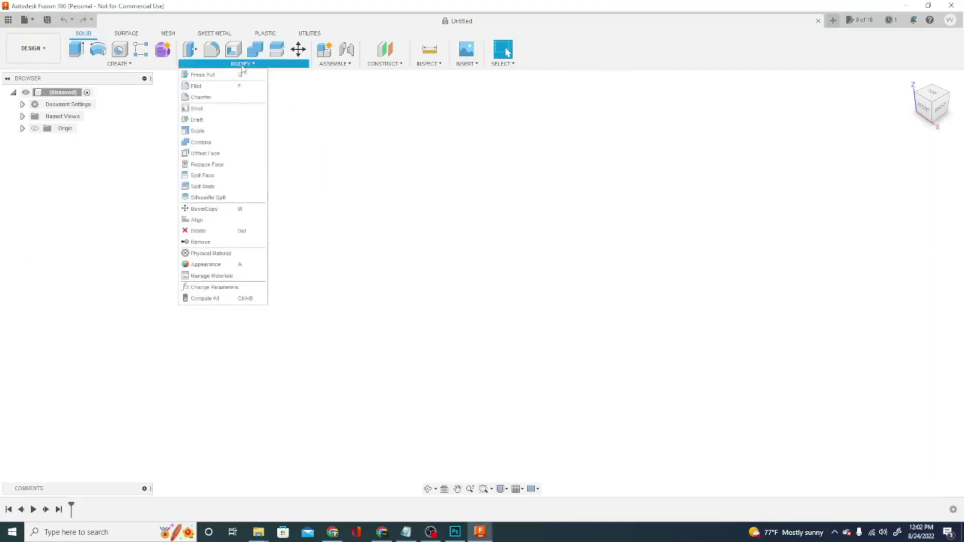
{"action": "left_click", "coordinate": [224, 287]}
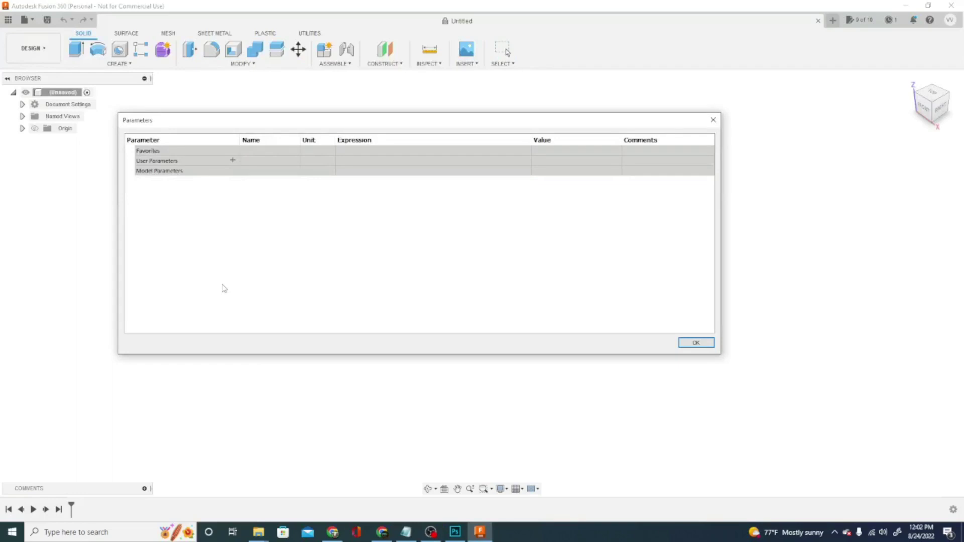
{"action": "left_click", "coordinate": [232, 160]}
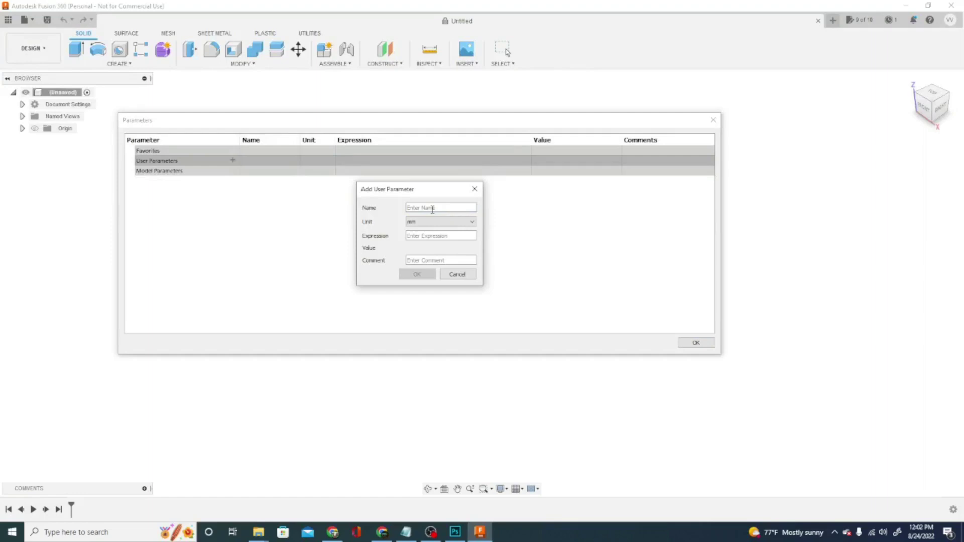
{"action": "type", "text": "width"}
{"action": "type", "text": "20*3"}
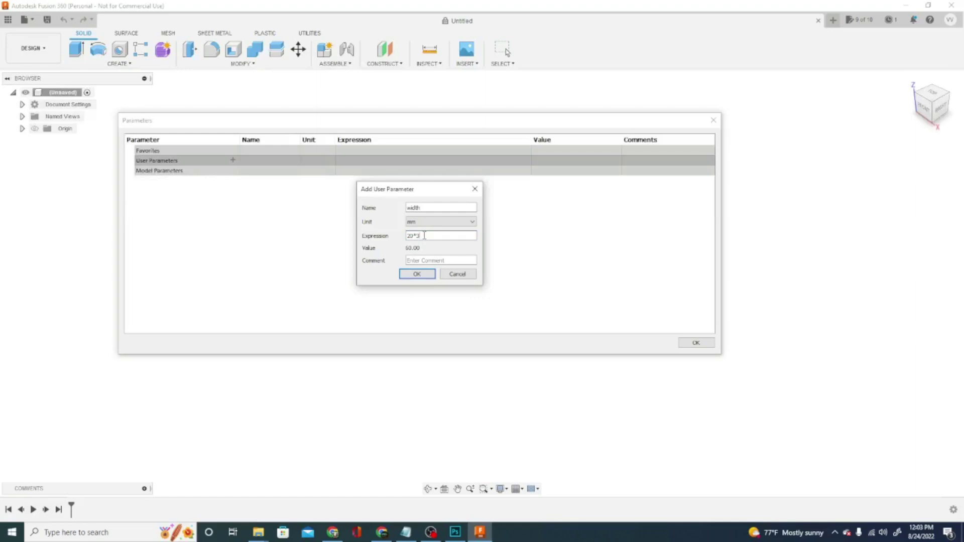
{"action": "key", "text": "Return"}
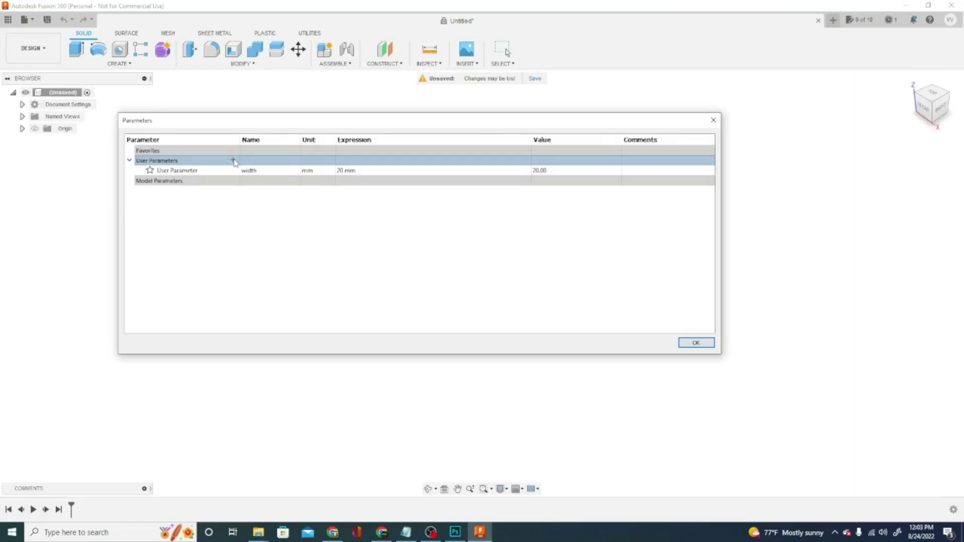
- Add a second user parameter named height in mm with the expression 20
{"action": "left_click", "coordinate": [232, 160]}
{"action": "type", "text": "height"}
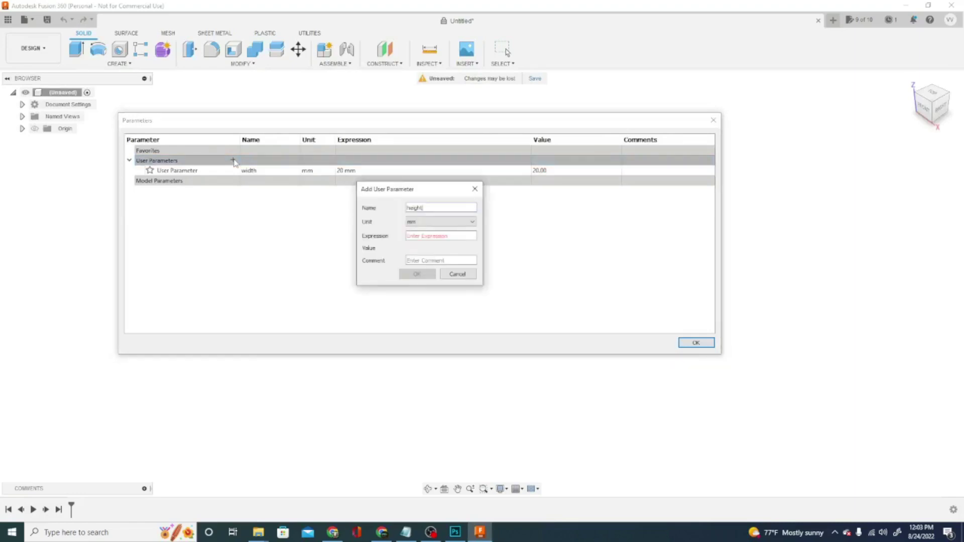
{"action": "left_click", "coordinate": [437, 236]}
{"action": "type", "text": "20"}
{"action": "left_click", "coordinate": [420, 274]}
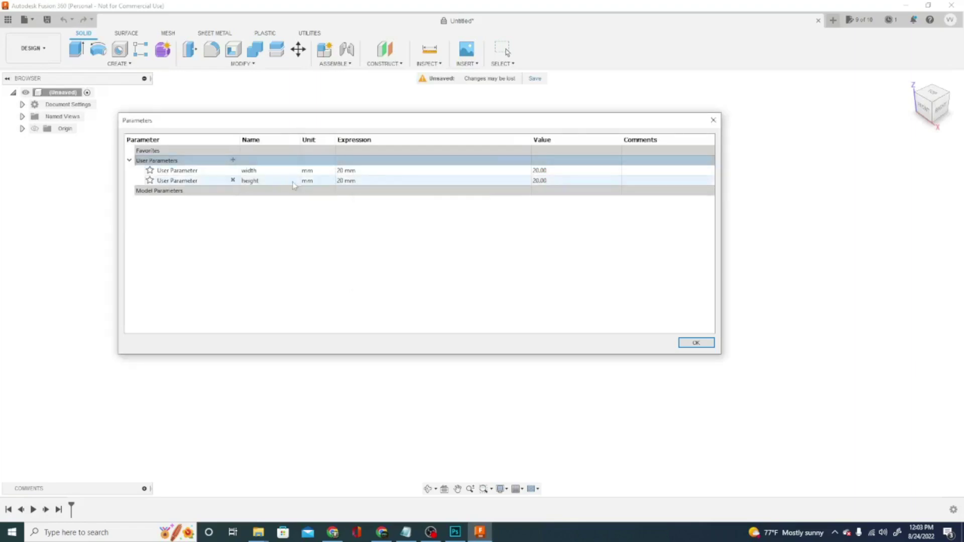
- Add a third user parameter named depth in mm, using the width parameter as its expression
{"action": "left_click", "coordinate": [233, 160]}
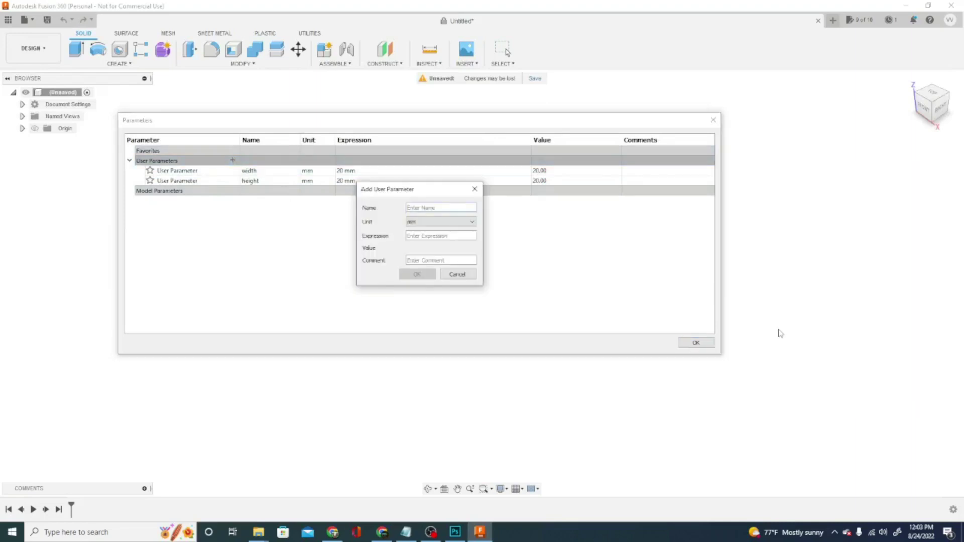
{"action": "type", "text": "depth"}
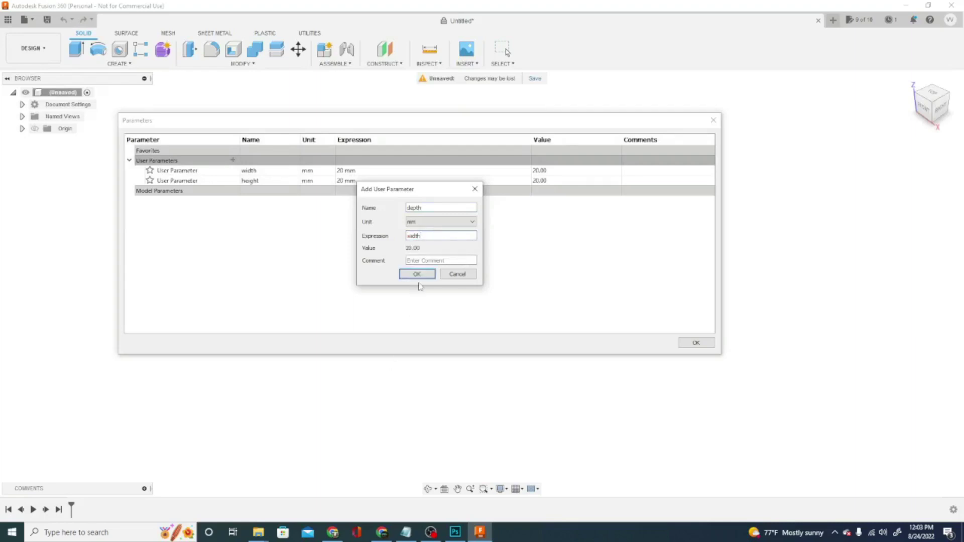
{"action": "left_click", "coordinate": [417, 274]}
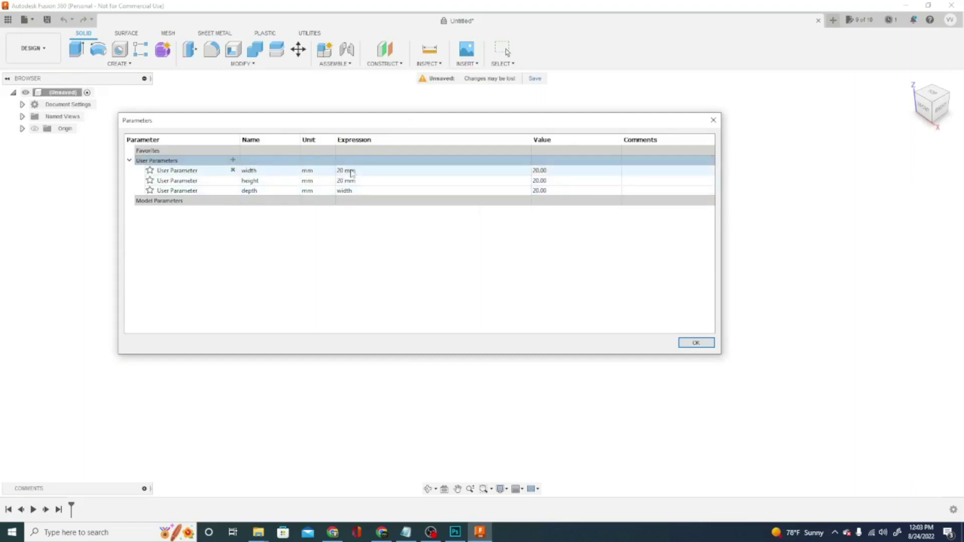
- Set the height parameter's expression to width
{"action": "left_click", "coordinate": [352, 171]}
{"action": "left_click", "coordinate": [354, 180]}
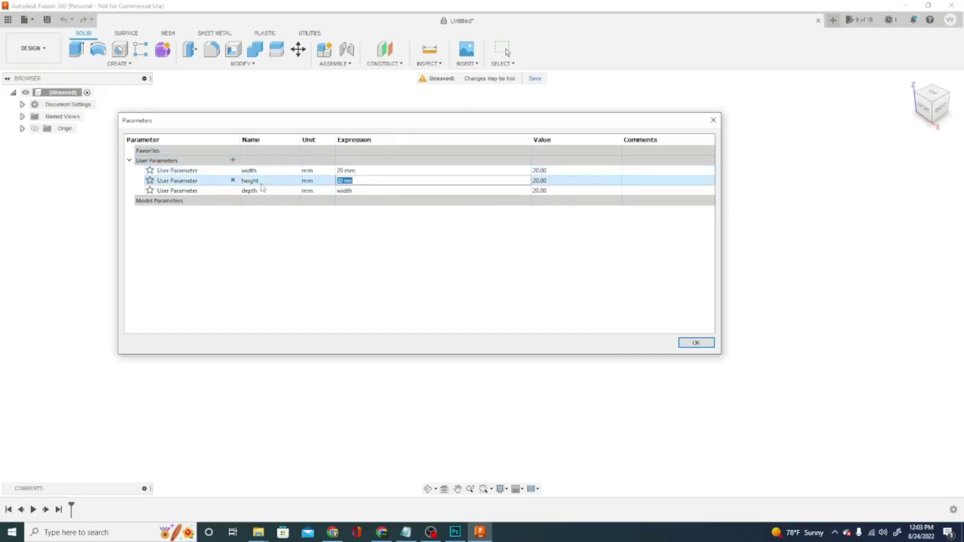
{"action": "left_click", "coordinate": [251, 181]}
{"action": "left_click", "coordinate": [173, 181]}
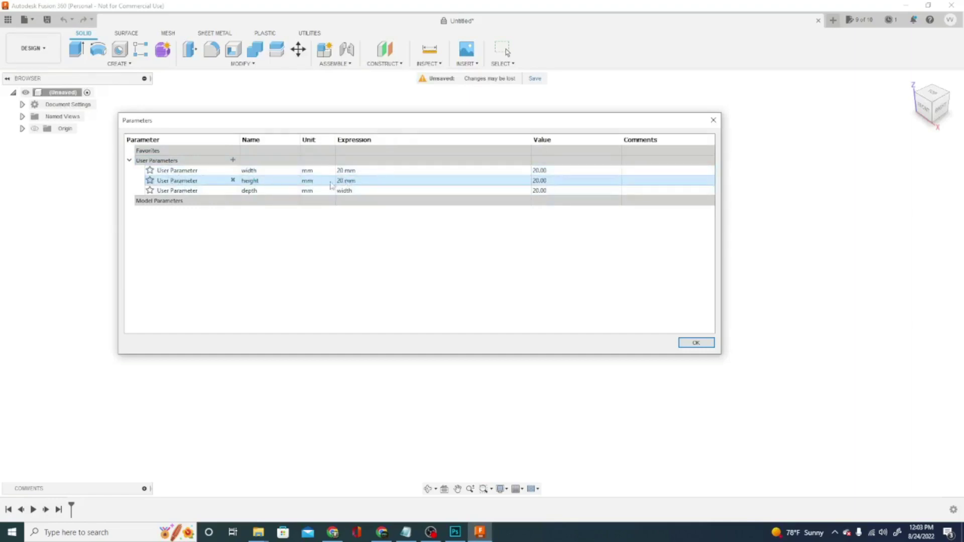
{"action": "left_click", "coordinate": [351, 180]}
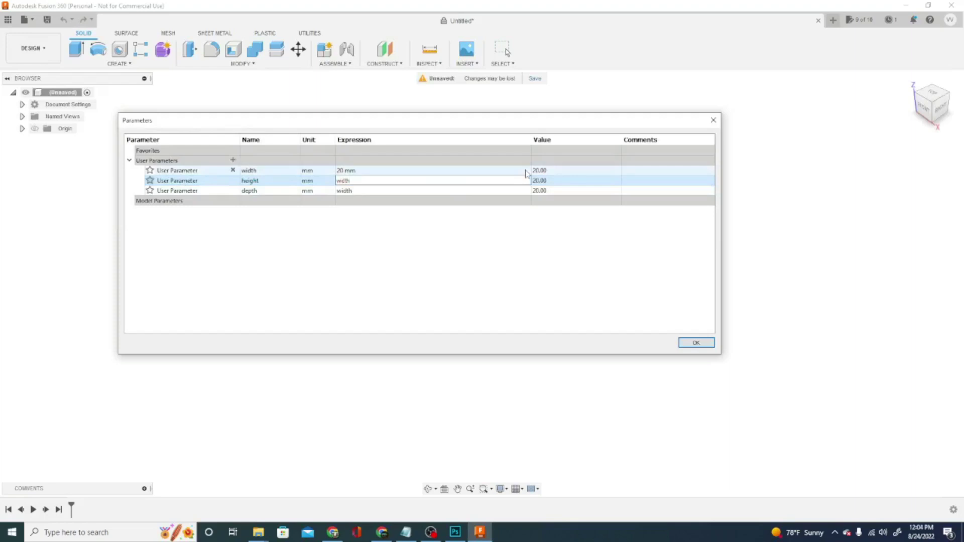
- Set the width parameter's expression to 25 mm to test the linked height and depth parameters
{"action": "left_click", "coordinate": [343, 171]}
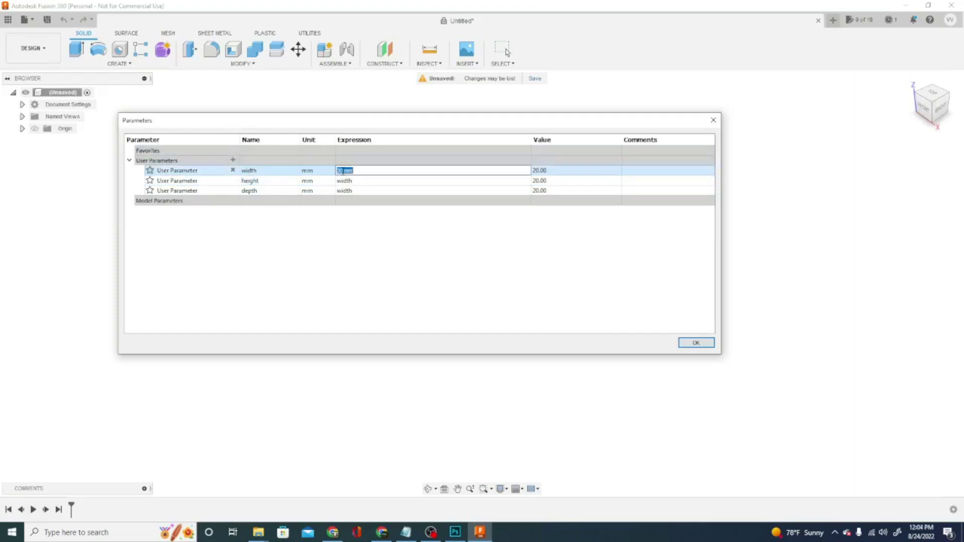
{"action": "left_click", "coordinate": [354, 170]}
{"action": "double_click", "coordinate": [339, 171]}
{"action": "type", "text": "25"}
{"action": "key", "text": "Return"}
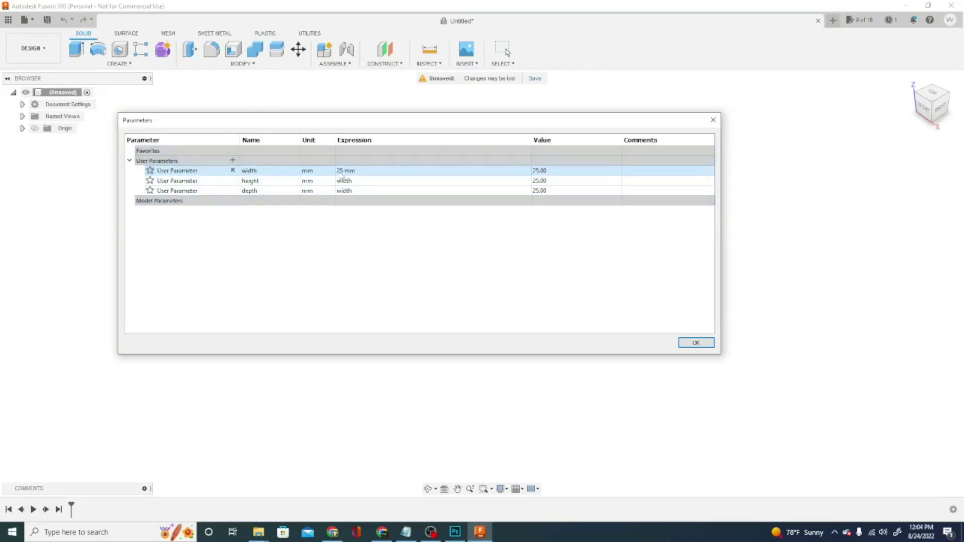
- Set the width parameter back to 20 mm and finish editing the parameters
{"action": "left_click", "coordinate": [346, 171]}
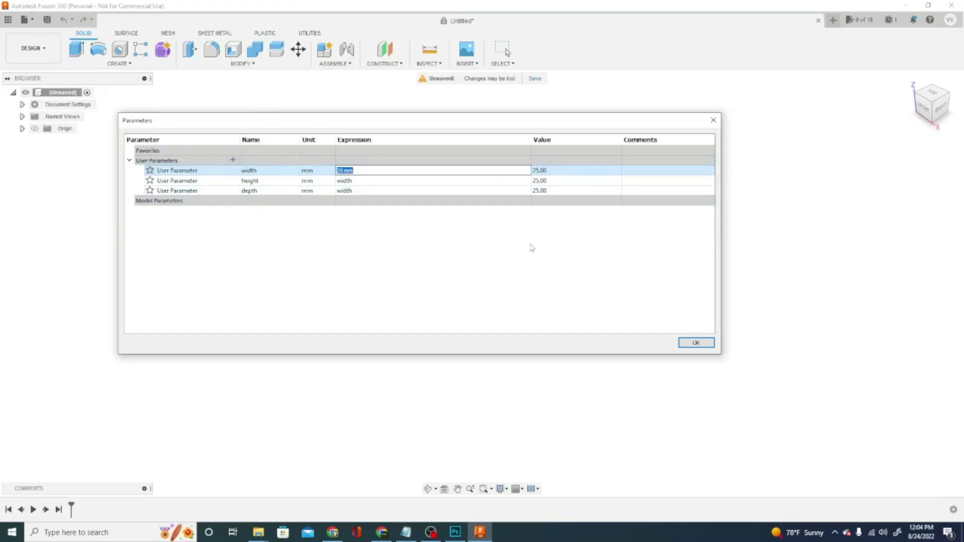
{"action": "type", "text": "20"}
{"action": "key", "text": "Return"}
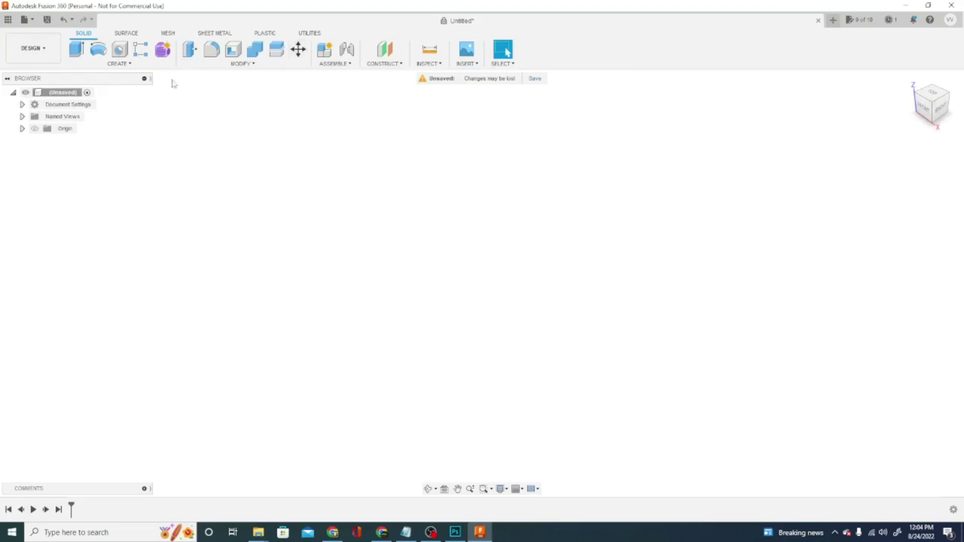
- Start a new sketch on the horizontal origin plane
{"action": "left_click", "coordinate": [112, 65]}
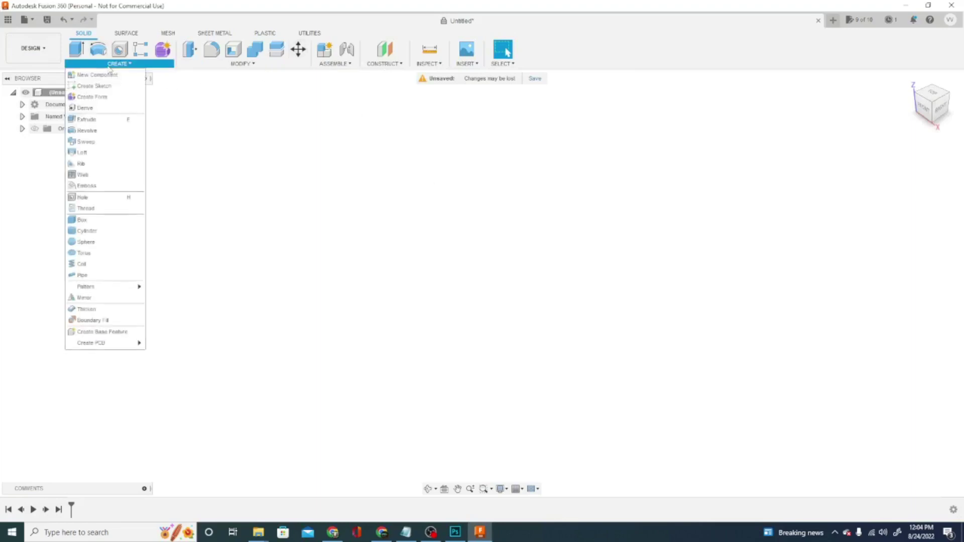
{"action": "left_click", "coordinate": [102, 85]}
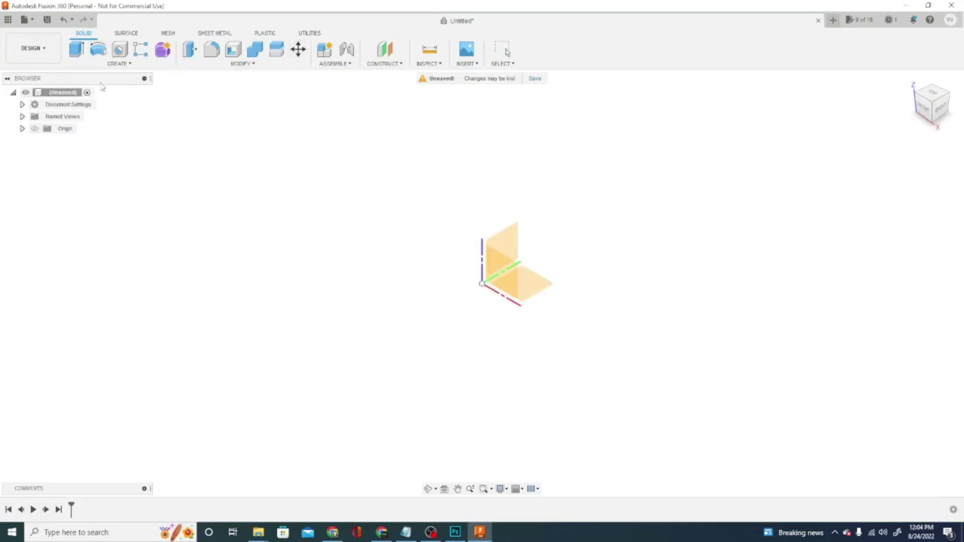
{"action": "left_click", "coordinate": [542, 281]}
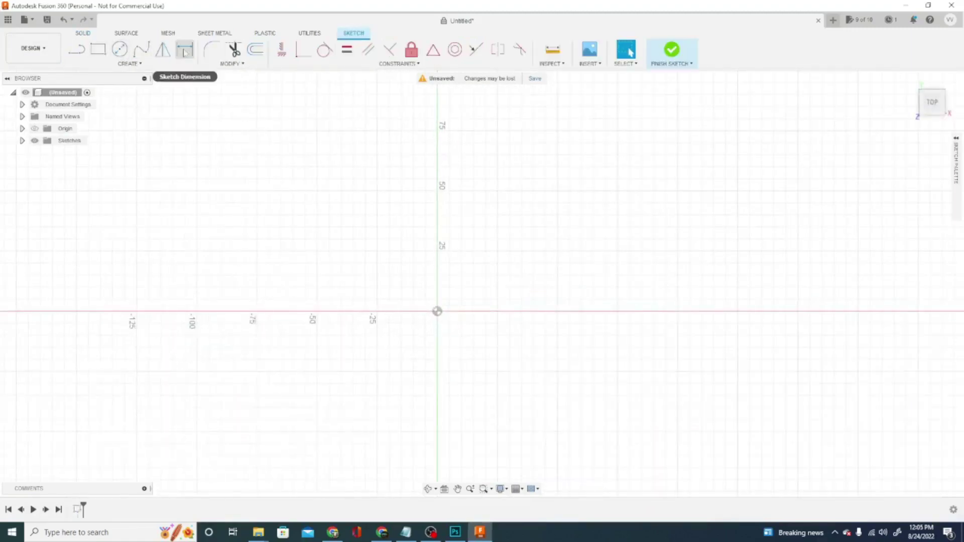
- Draw a center rectangle at the origin with a 20 mm horizontal side and a vertical side set to the width parameter
{"action": "left_click", "coordinate": [128, 63]}
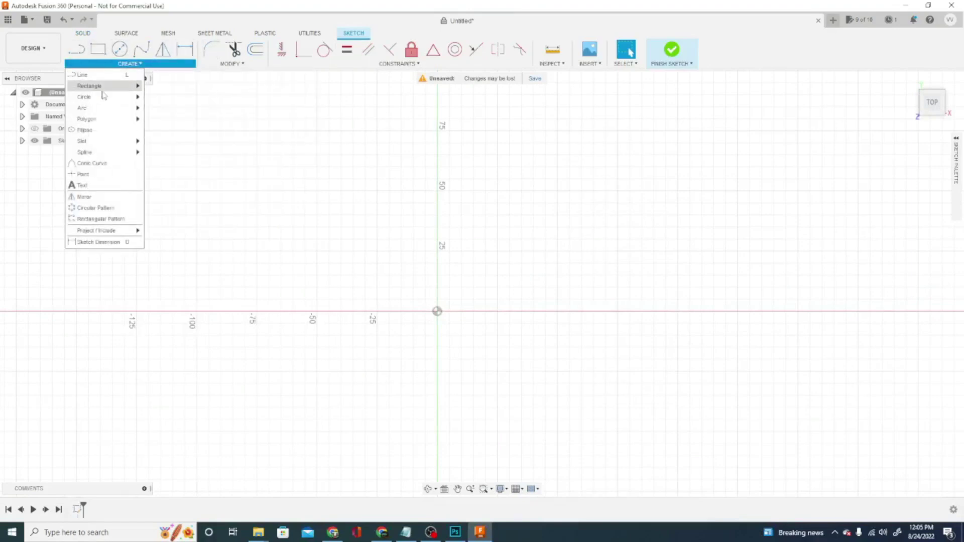
{"action": "mouse_move", "coordinate": [103, 92]}
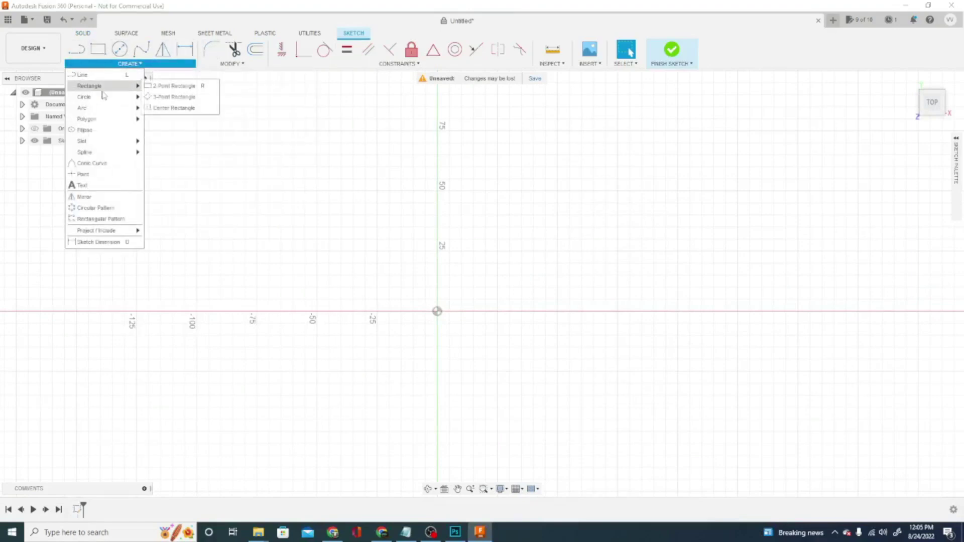
{"action": "left_click", "coordinate": [180, 109]}
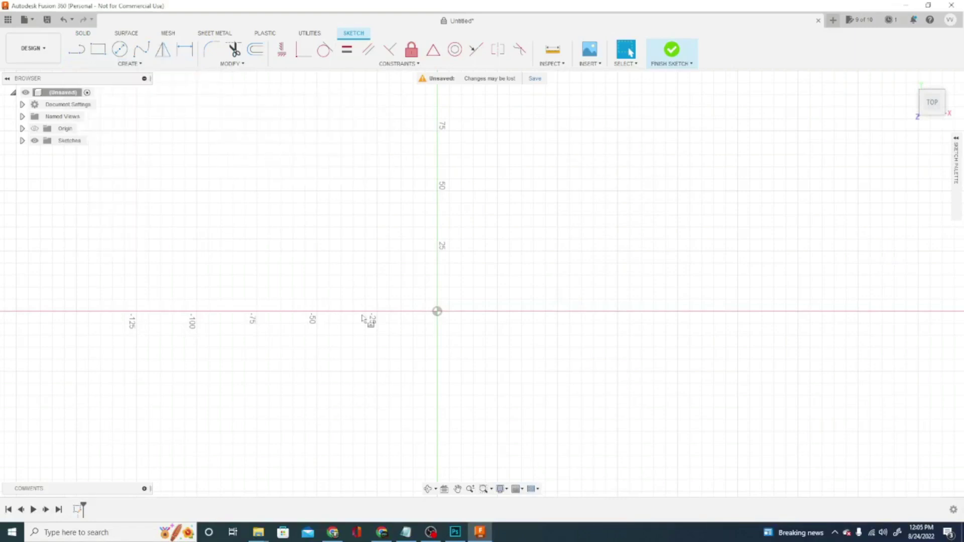
{"action": "left_click", "coordinate": [437, 311]}
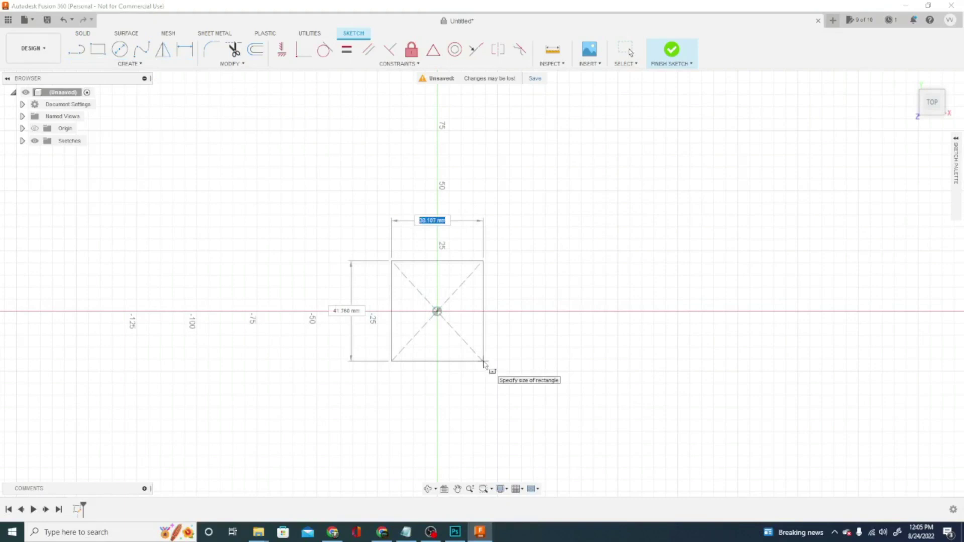
{"action": "type", "text": "20"}
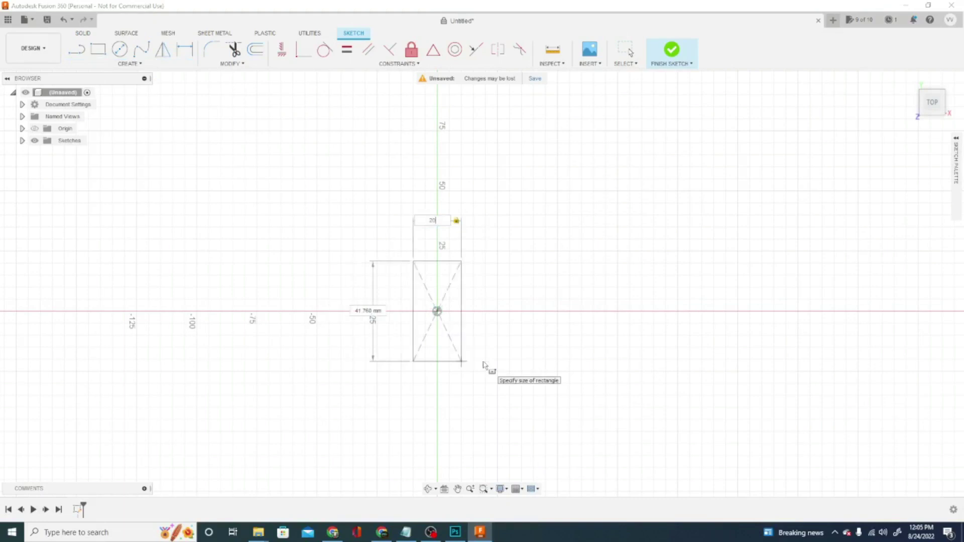
{"action": "key", "text": "Tab"}
{"action": "type", "text": "20"}
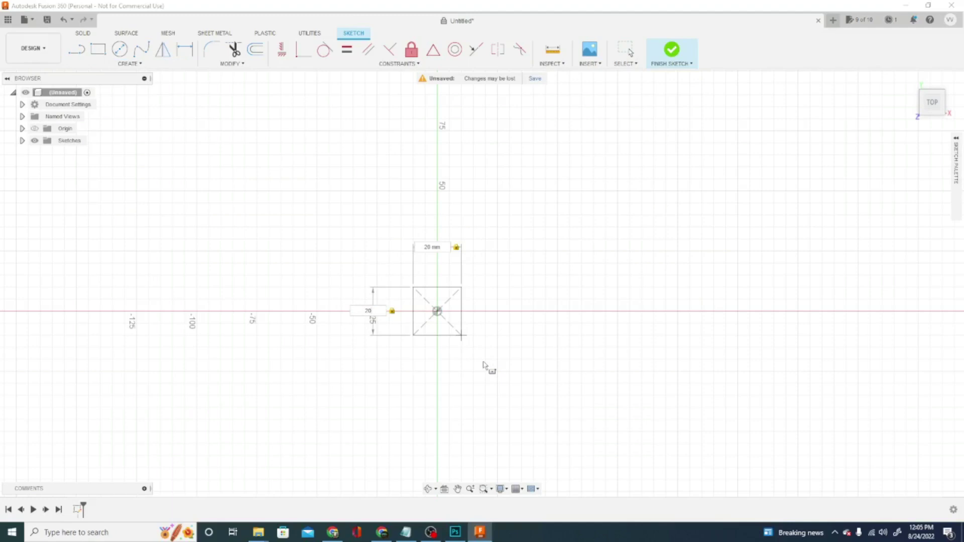
{"action": "type", "text": "width"}
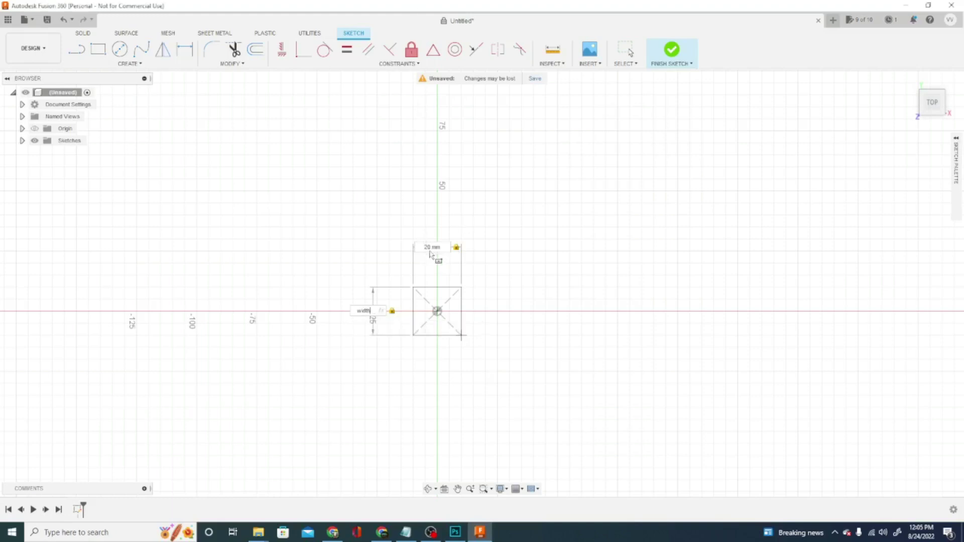
{"action": "key", "text": "Return"}
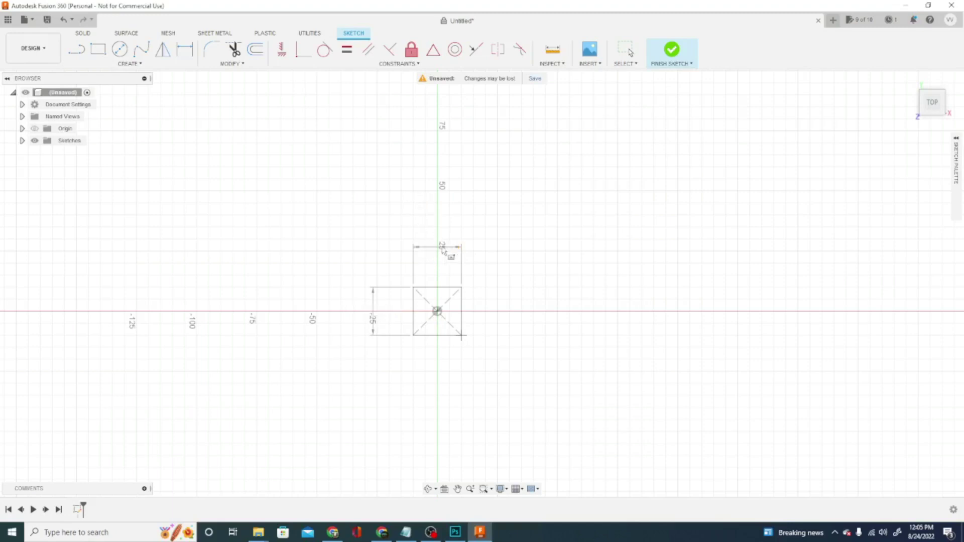
- Set the rectangle's horizontal dimension to the depth user parameter
{"action": "double_click", "coordinate": [442, 246]}
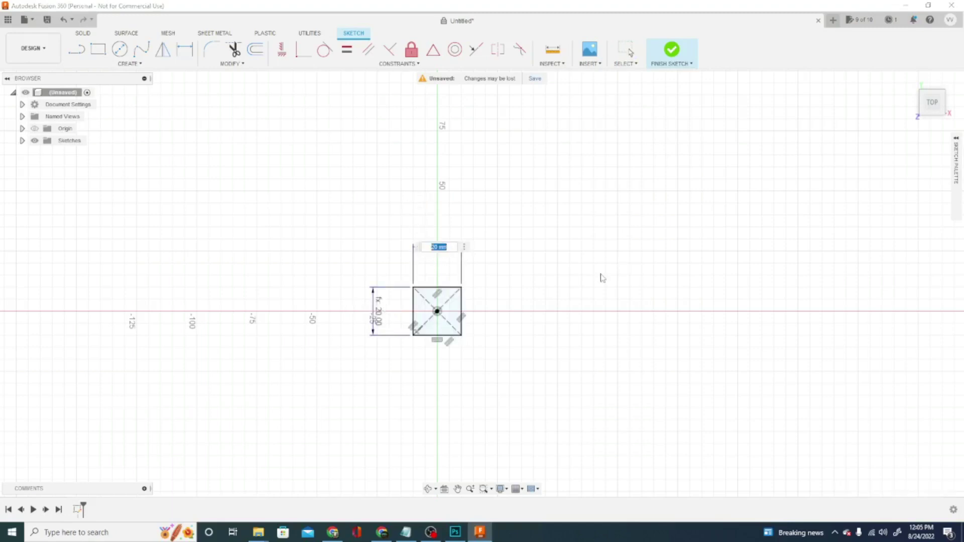
{"action": "type", "text": "depth"}
{"action": "type", "text": "d5d5d5"}
{"action": "key", "text": "ctrl+a"}
{"action": "type", "text": "depthd5"}
{"action": "key", "text": "BackSpace"}
{"action": "type", "text": "d5"}
{"action": "key", "text": "BackSpace"}
{"action": "key", "text": "BackSpace"}
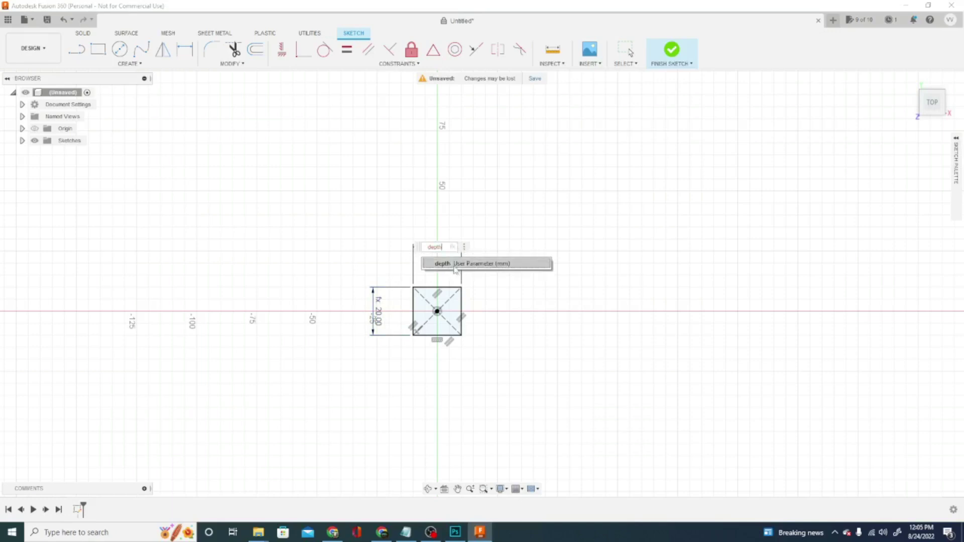
{"action": "left_click", "coordinate": [454, 268]}
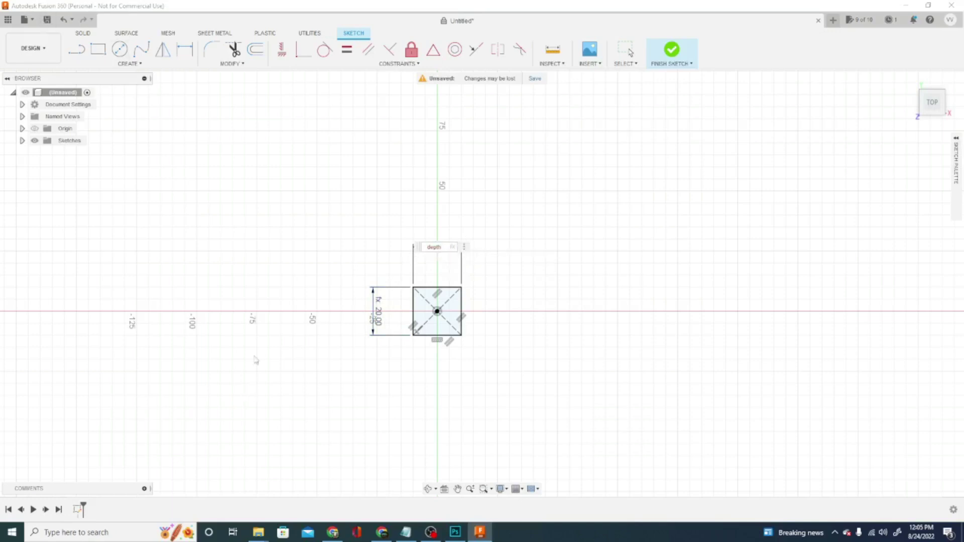
- Expand the sketch palette to view the sketch options
{"action": "left_click", "coordinate": [98, 64]}
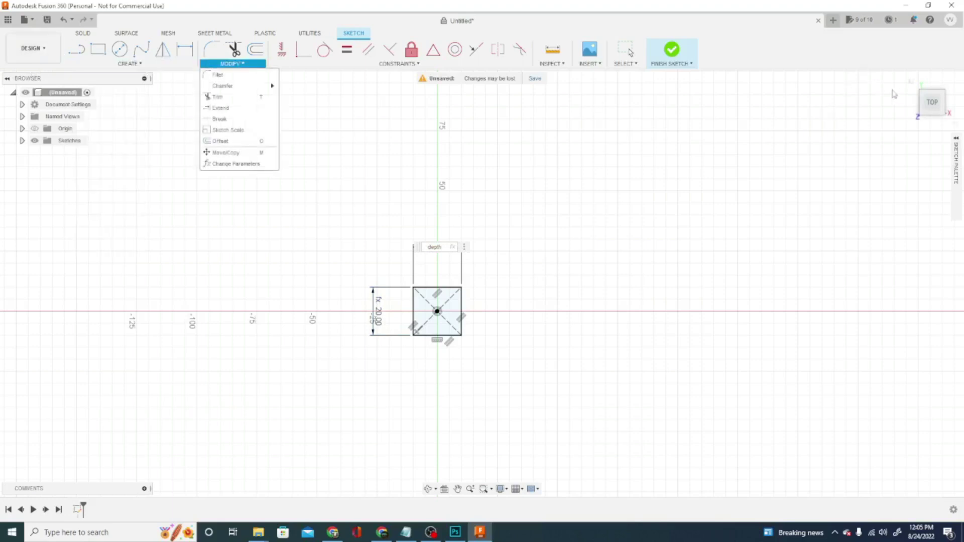
{"action": "left_click", "coordinate": [956, 145]}
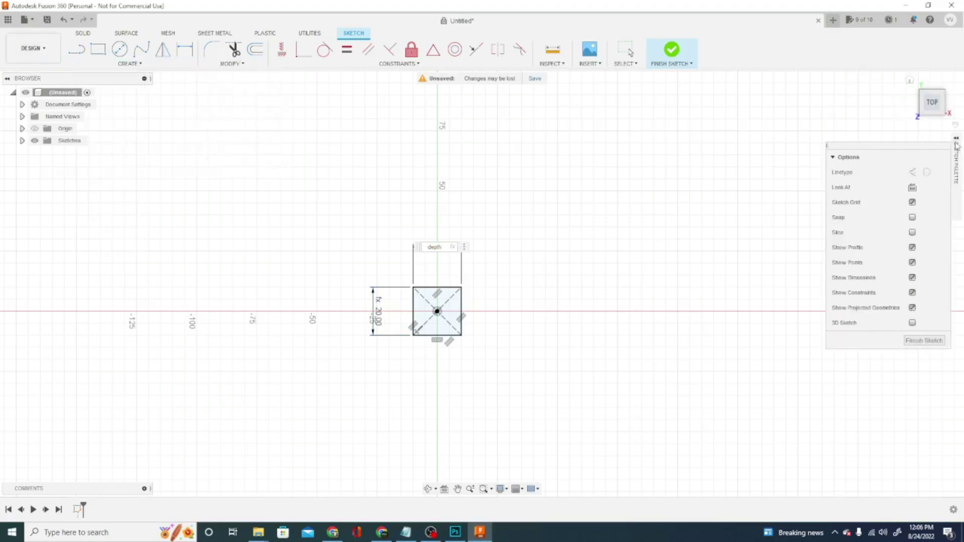
- Finish the rectangle sketch and extrude its profile as a new body with the height user parameter as the distance
{"action": "left_click", "coordinate": [924, 341]}
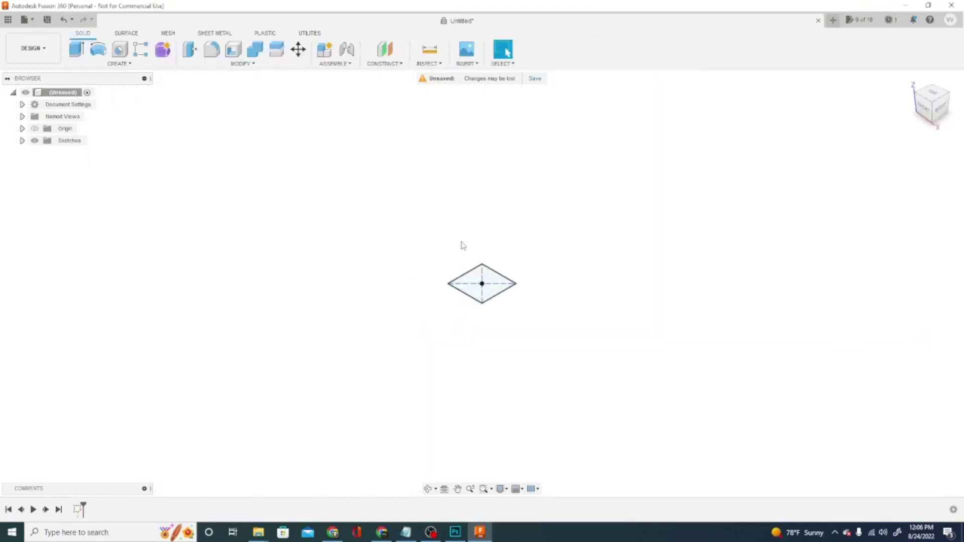
{"action": "scroll", "coordinate": [483, 288], "scroll_direction": "down", "scroll_amount": 1}
{"action": "scroll", "coordinate": [485, 287], "scroll_direction": "up", "scroll_amount": 3}
{"action": "scroll", "coordinate": [484, 288], "scroll_direction": "up", "scroll_amount": 1}
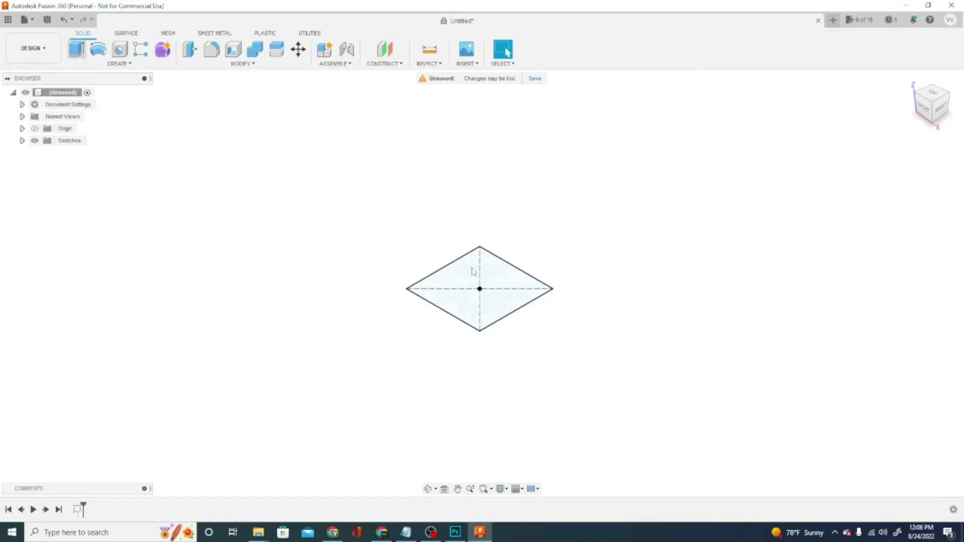
{"action": "key", "text": "e"}
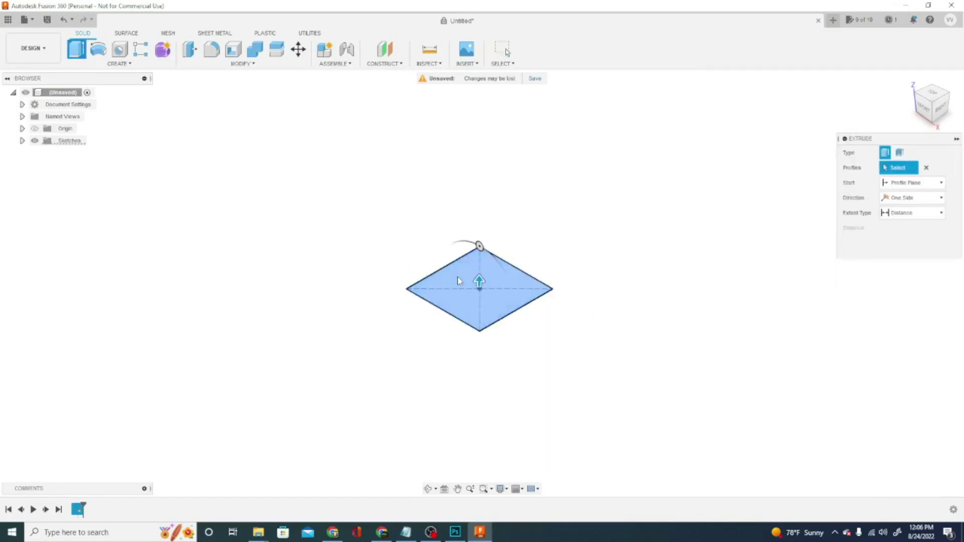
{"action": "left_click", "coordinate": [455, 277]}
{"action": "left_click", "coordinate": [452, 278]}
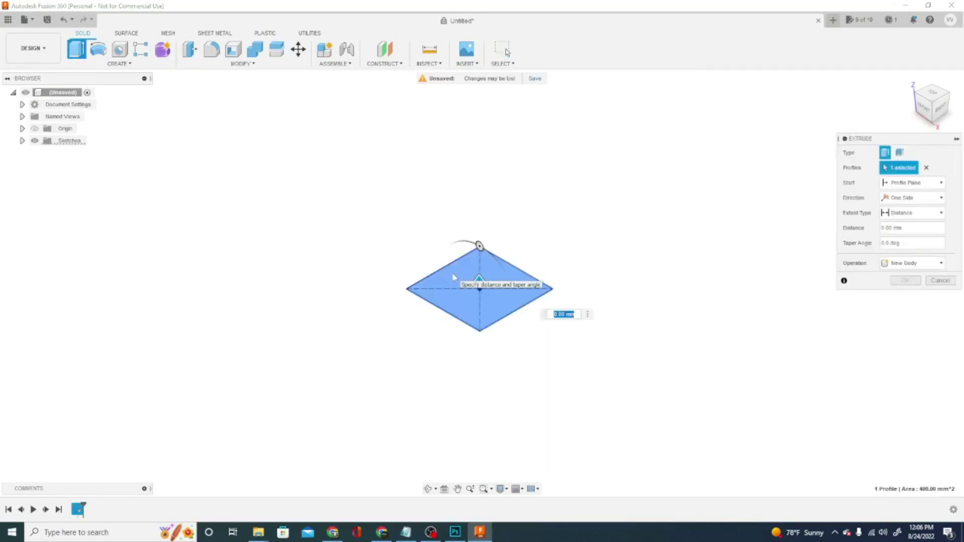
{"action": "type", "text": "height"}
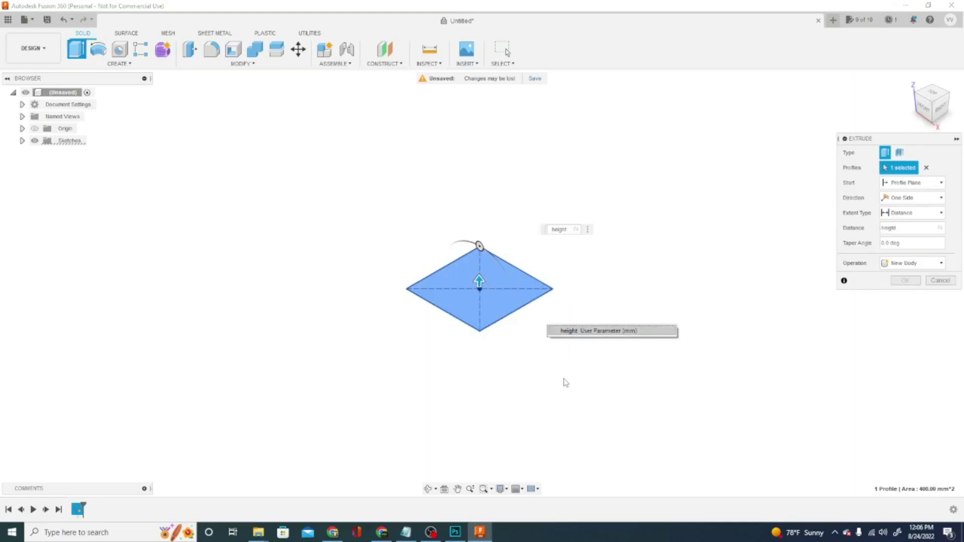
{"action": "left_click", "coordinate": [578, 331]}
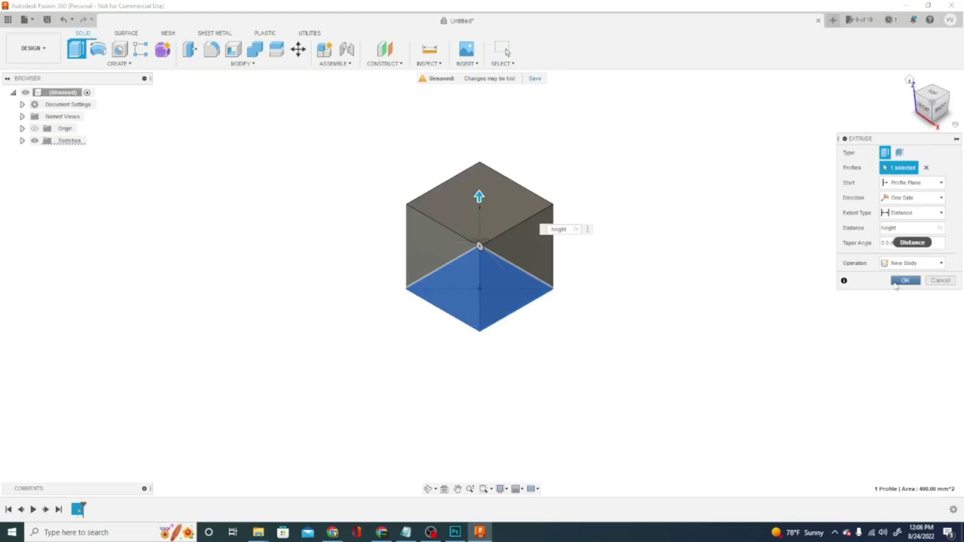
{"action": "left_click", "coordinate": [905, 280]}
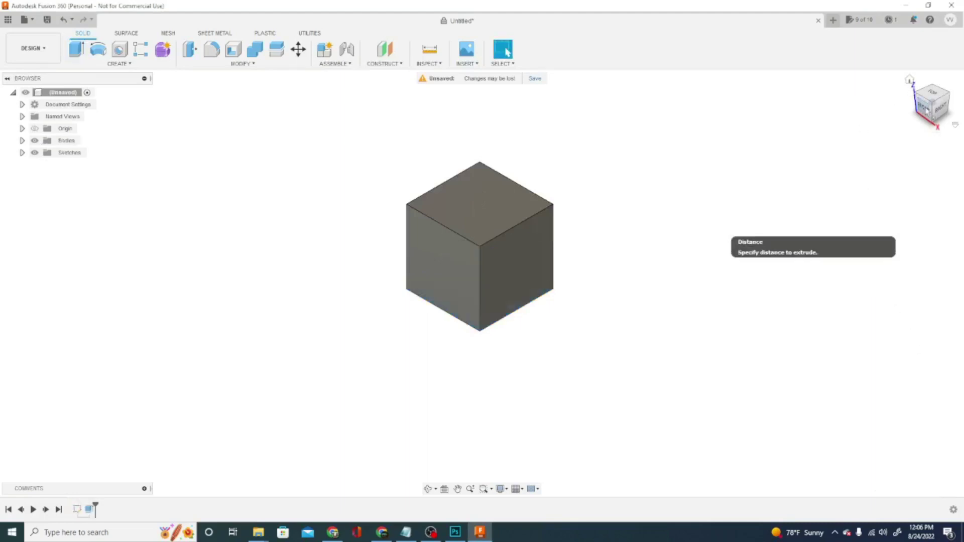
- Start a new sketch on the top face of the cube
{"action": "mouse_move", "coordinate": [481, 283]}
{"action": "middle_mouse_down", "text": "shift"}
{"action": "mouse_move", "coordinate": [506, 271]}
{"action": "mouse_move", "coordinate": [489, 281]}
{"action": "middle_mouse_up", "text": "shift"}
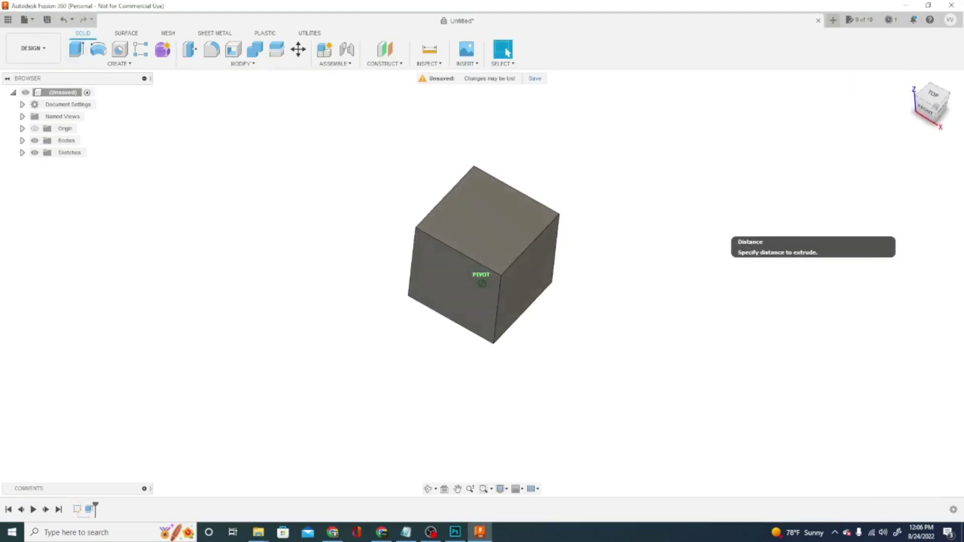
{"action": "left_click", "coordinate": [922, 115]}
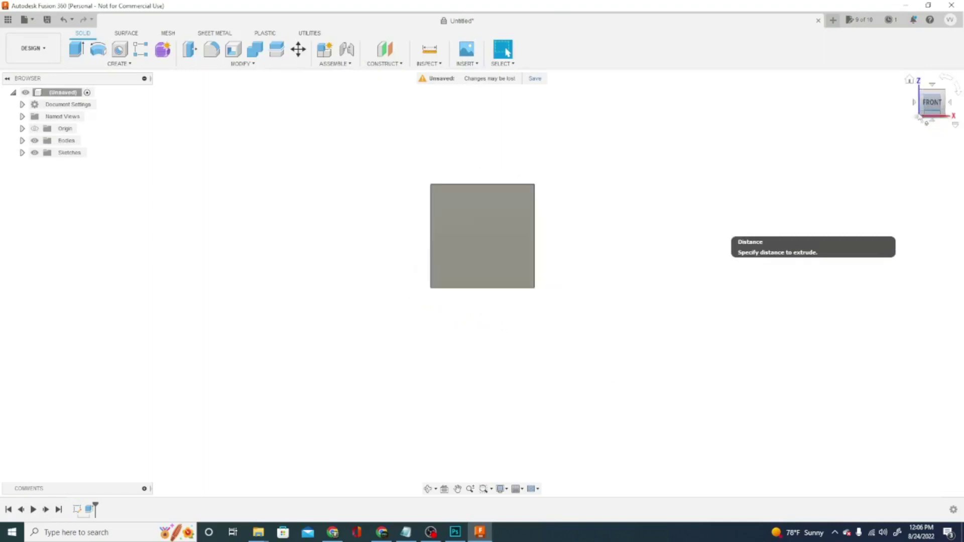
{"action": "mouse_move", "coordinate": [481, 282]}
{"action": "middle_mouse_down", "text": "shift"}
{"action": "mouse_move", "coordinate": [497, 281]}
{"action": "mouse_move", "coordinate": [517, 254]}
{"action": "middle_mouse_up", "text": "shift"}
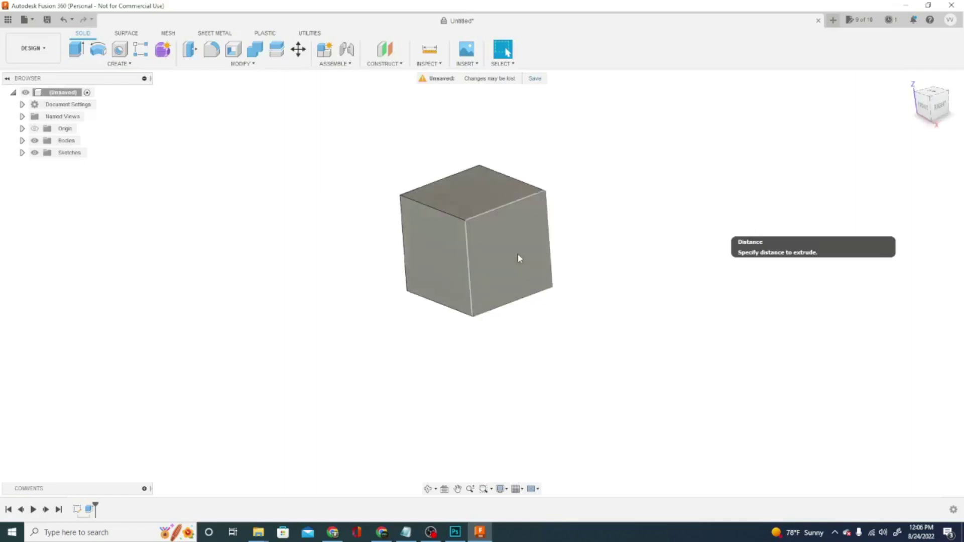
{"action": "left_click", "coordinate": [486, 192]}
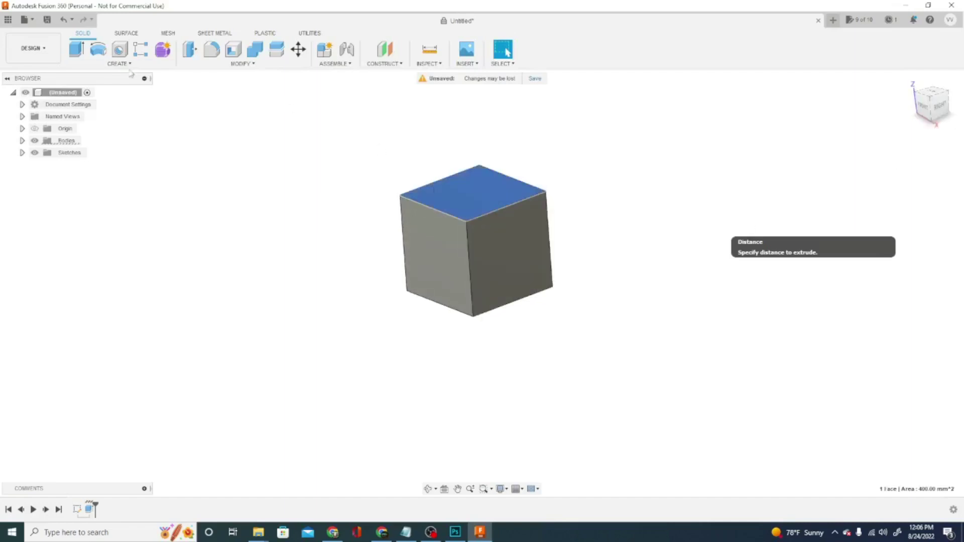
{"action": "left_click", "coordinate": [124, 64]}
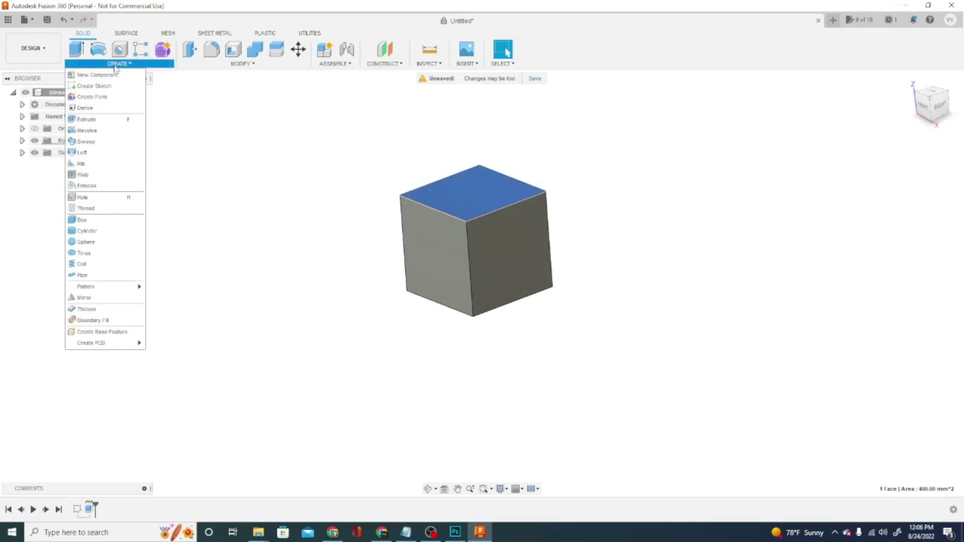
{"action": "left_click", "coordinate": [94, 86]}
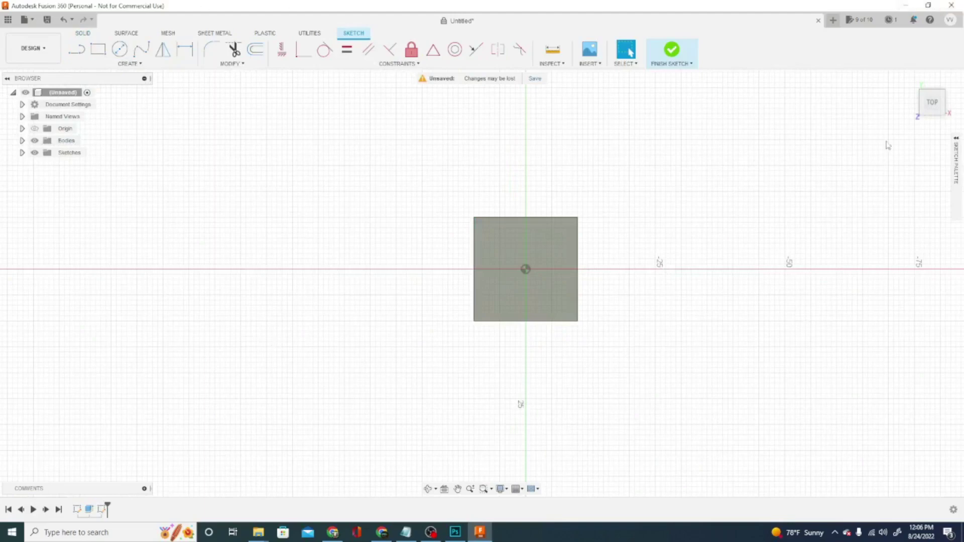
- Add the sketch text Z, 10 mm high, in a text frame drawn inside the top face
{"action": "left_click", "coordinate": [115, 69]}
{"action": "left_click", "coordinate": [81, 185]}
{"action": "left_click", "coordinate": [490, 240]}
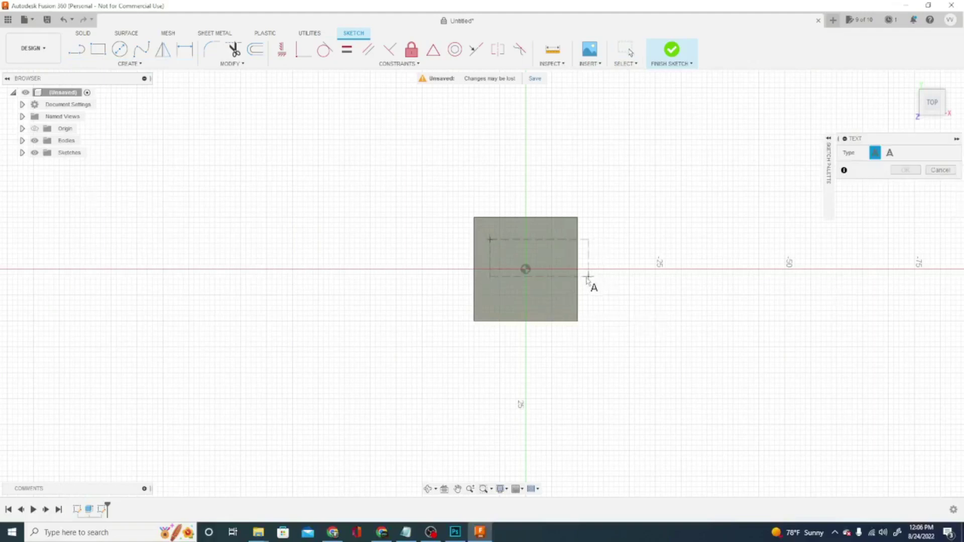
{"action": "left_click", "coordinate": [556, 297]}
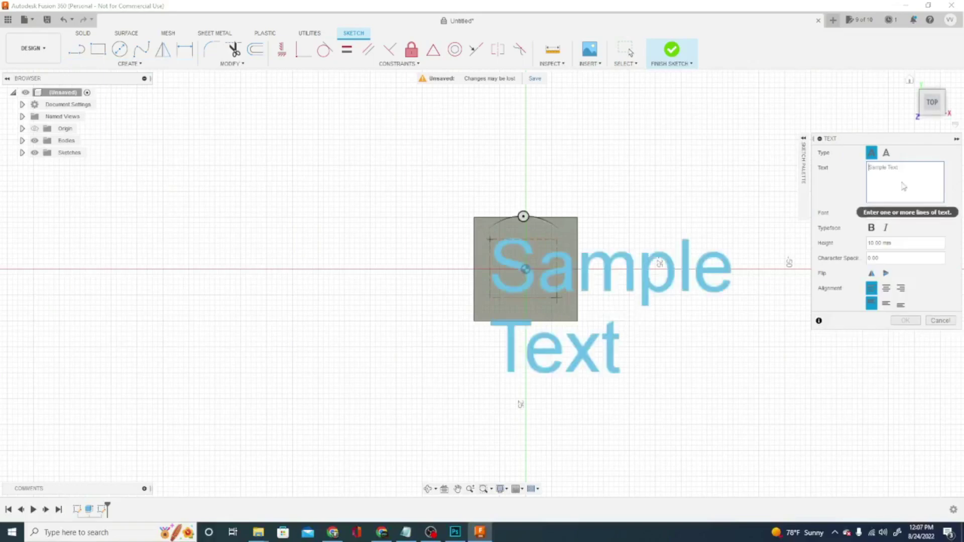
{"action": "type", "text": "Z"}
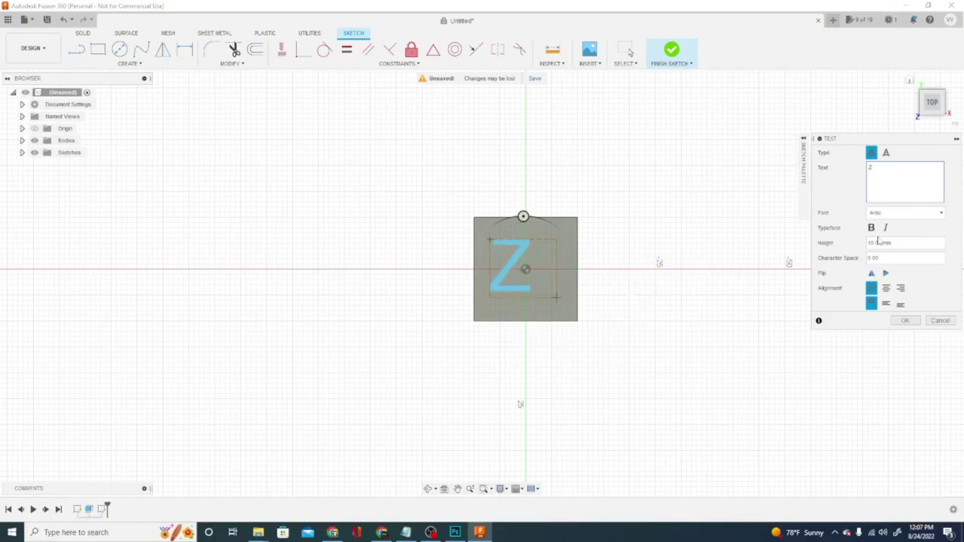
{"action": "left_click", "coordinate": [903, 321]}
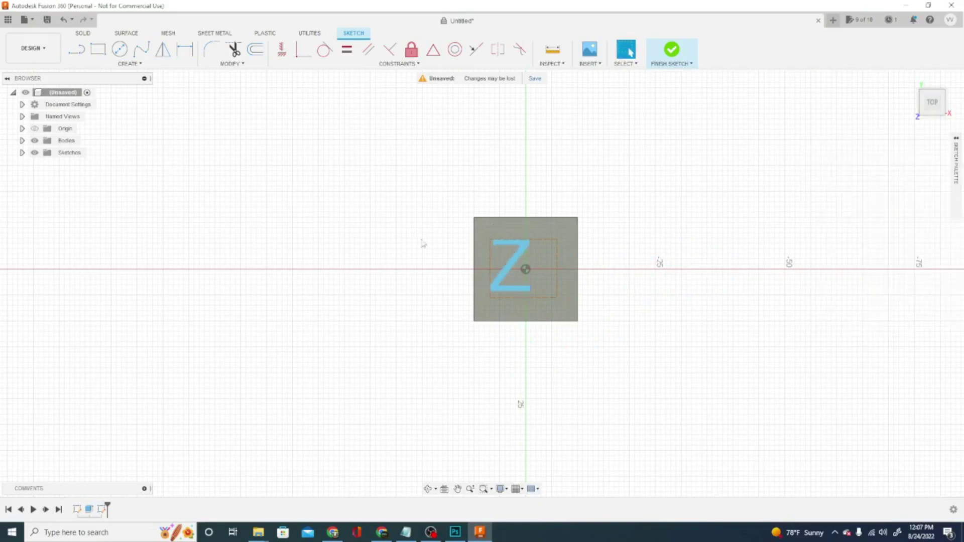
- Move the letter Z to the centre of the top face and finish the sketch
{"action": "mouse_move", "coordinate": [527, 252]}
{"action": "left_mouse_down"}
{"action": "mouse_move", "coordinate": [545, 251]}
{"action": "mouse_move", "coordinate": [539, 257]}
{"action": "left_mouse_up"}
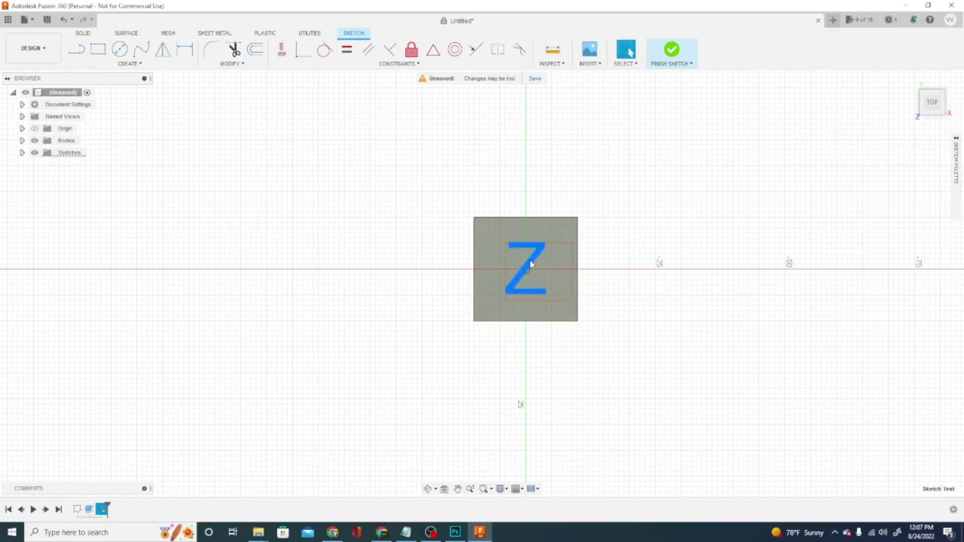
{"action": "scroll", "coordinate": [527, 271], "scroll_direction": "up", "scroll_amount": 5}
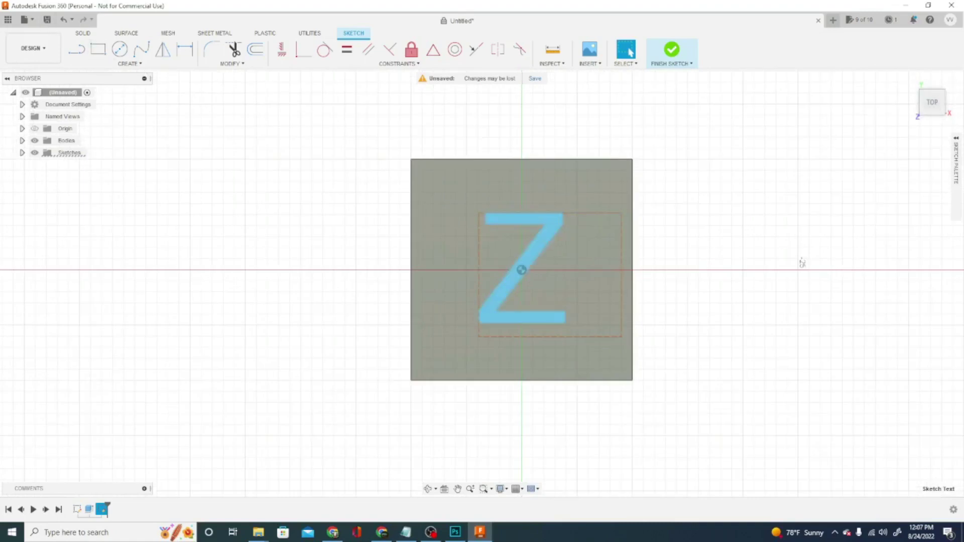
{"action": "left_click", "coordinate": [954, 166]}
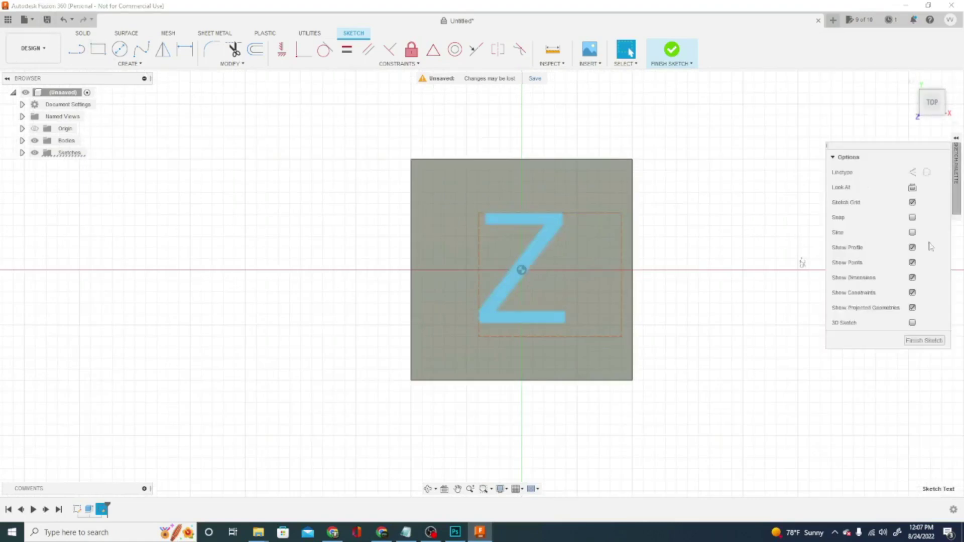
{"action": "left_click", "coordinate": [923, 341]}
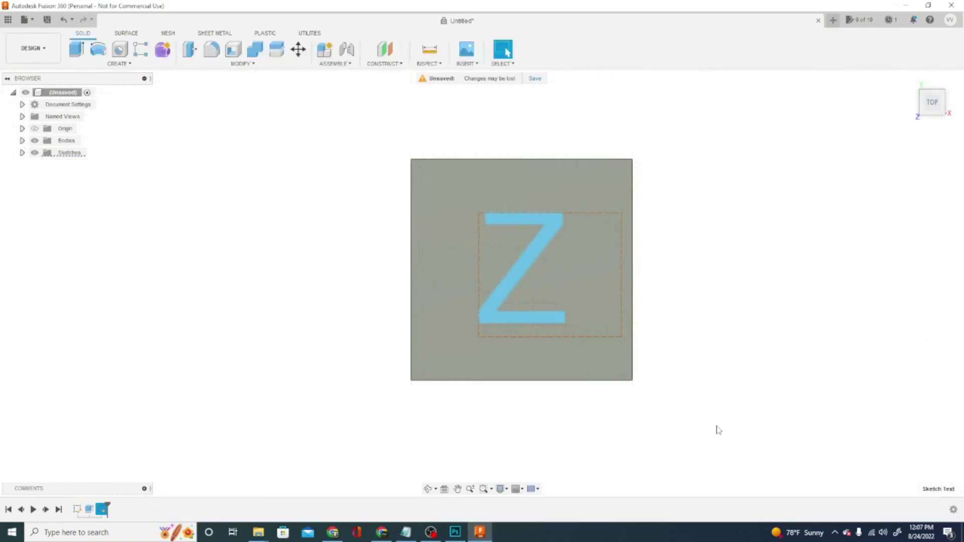
- Extrude the letter Z by -1 mm with the Cut operation to engrave it into the top face
{"action": "middle_click_drag", "start_coordinate": [482, 284], "coordinate": [483, 308], "text": "shift"}
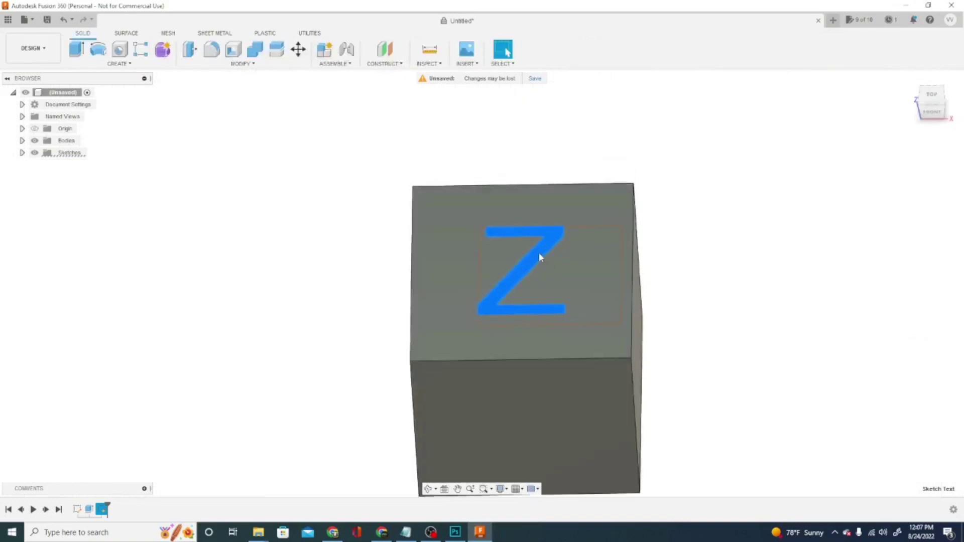
{"action": "left_click", "coordinate": [76, 50]}
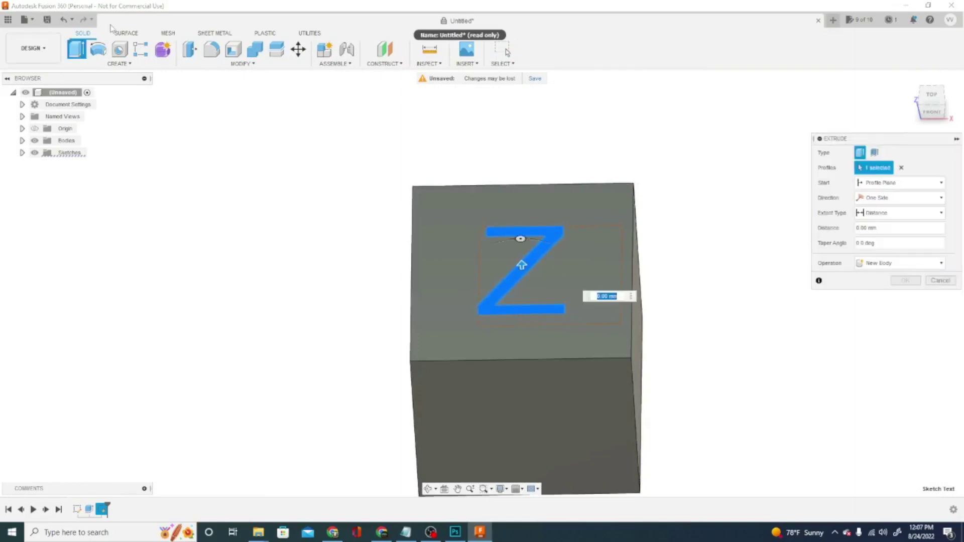
{"action": "type", "text": "-1"}
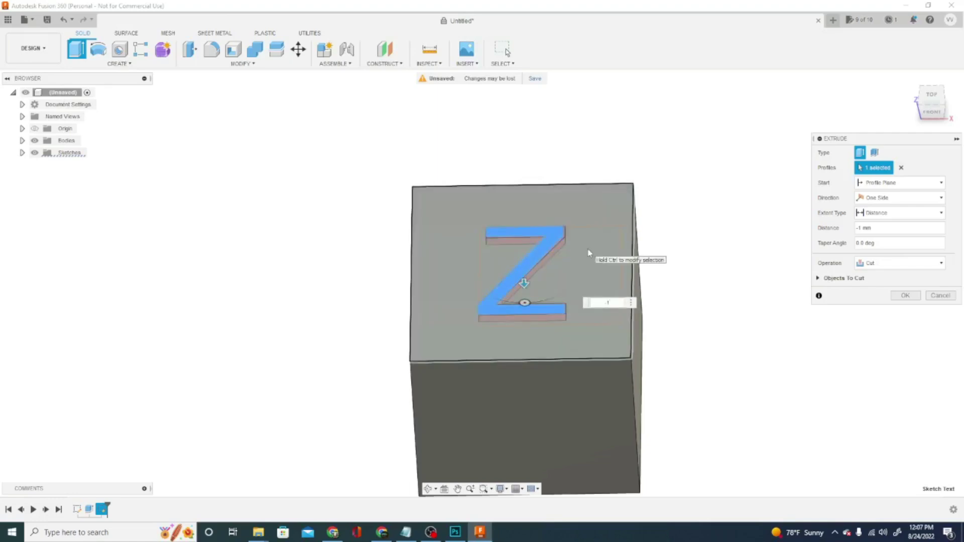
{"action": "left_click", "coordinate": [869, 266]}
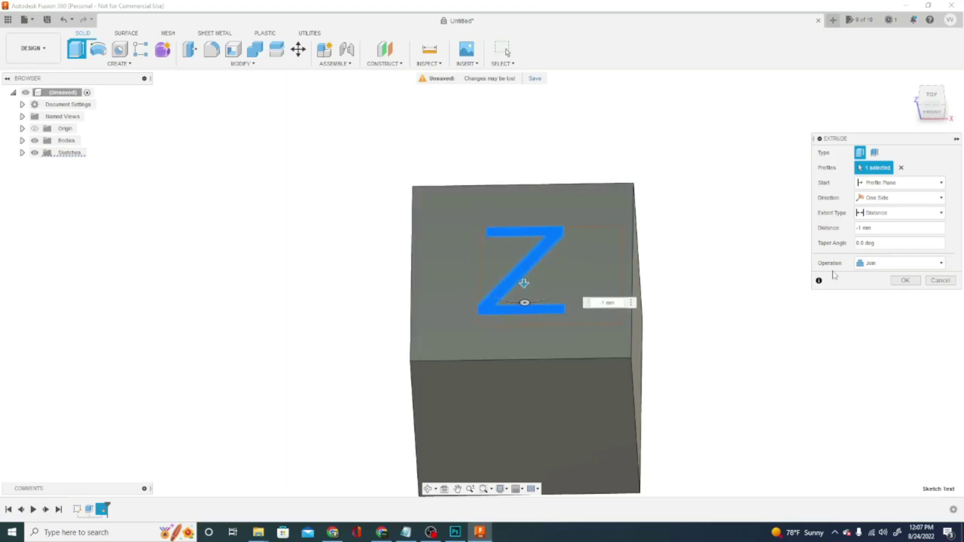
{"action": "left_click", "coordinate": [876, 263]}
{"action": "left_click", "coordinate": [878, 288]}
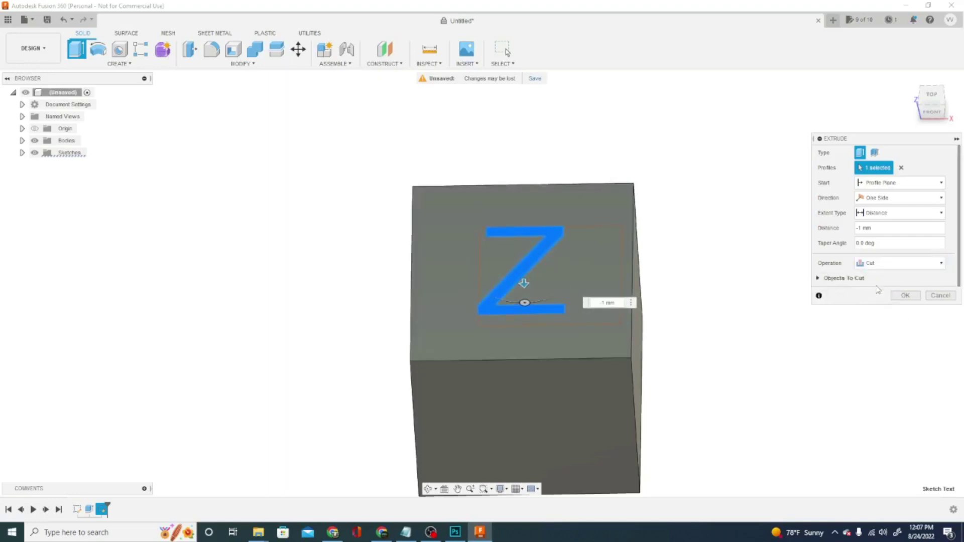
{"action": "left_click", "coordinate": [917, 297]}
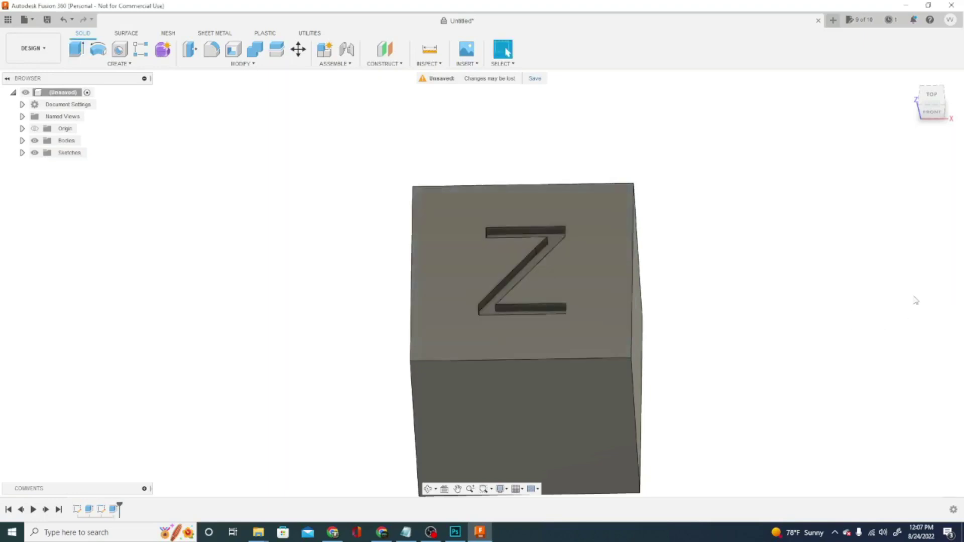
- Start a new sketch on the front face of the cube
{"action": "left_click_drag", "start_coordinate": [929, 123], "coordinate": [930, 112]}
{"action": "left_click", "coordinate": [930, 110]}
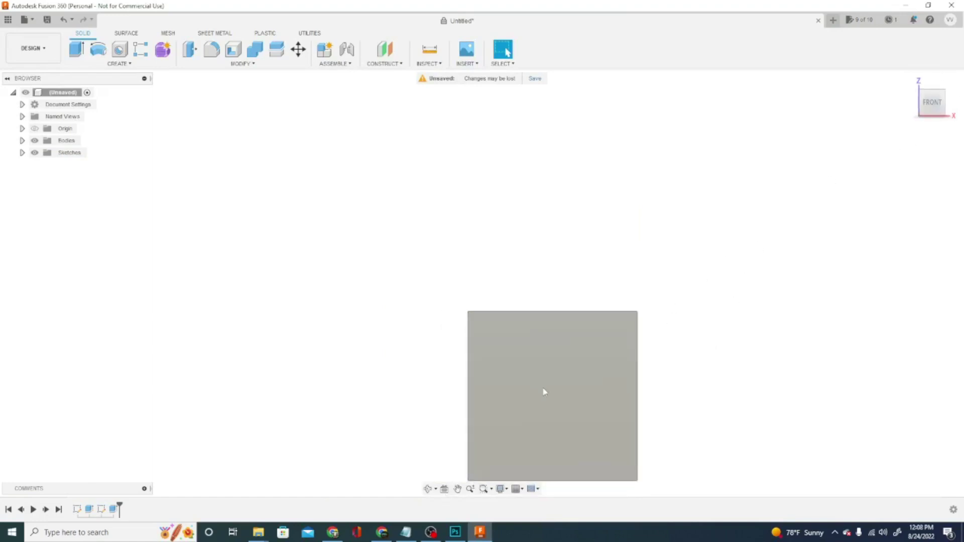
{"action": "left_click", "coordinate": [544, 391]}
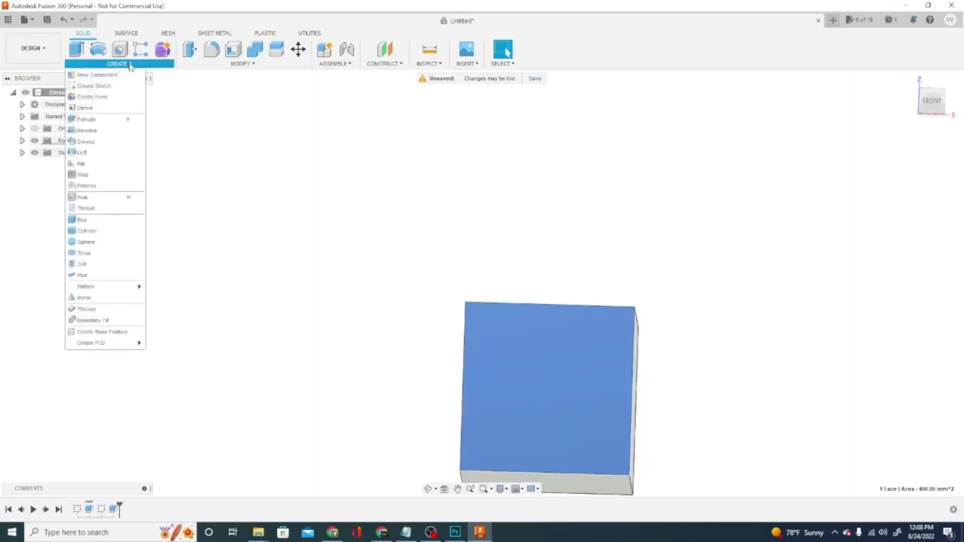
{"action": "left_click", "coordinate": [93, 86]}
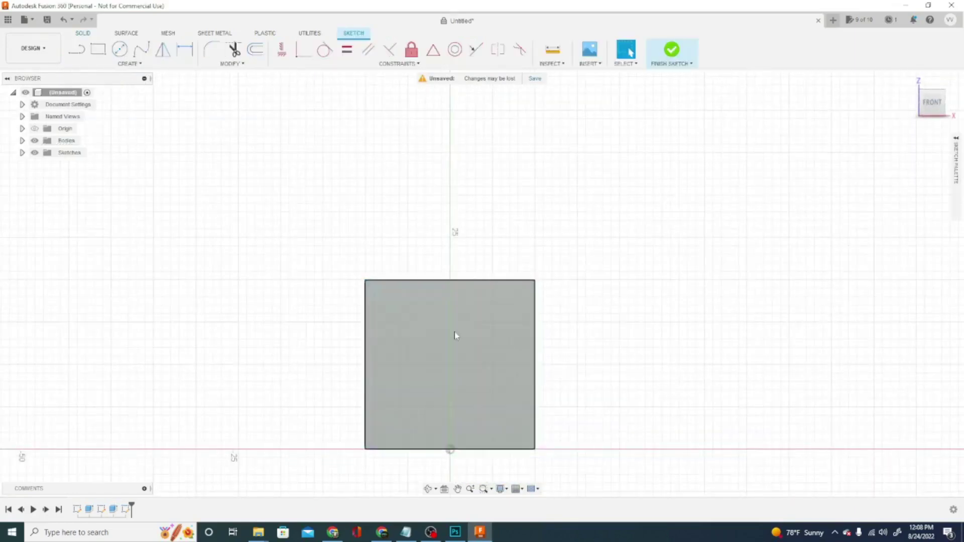
- Add the sketch text Y, 10 mm high, on the front face and move the letter to the centre of the face
{"action": "left_click", "coordinate": [132, 64]}
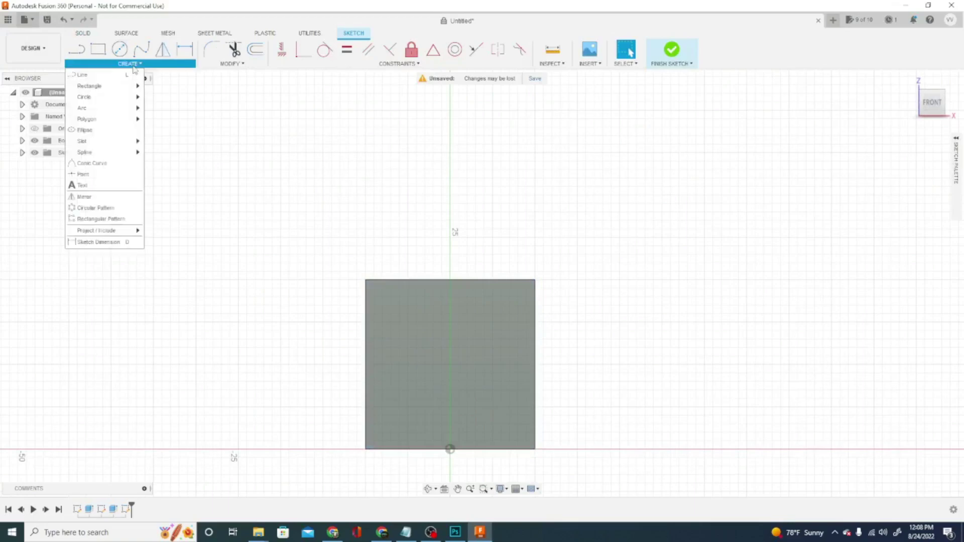
{"action": "left_click", "coordinate": [119, 185]}
{"action": "left_click", "coordinate": [381, 292]}
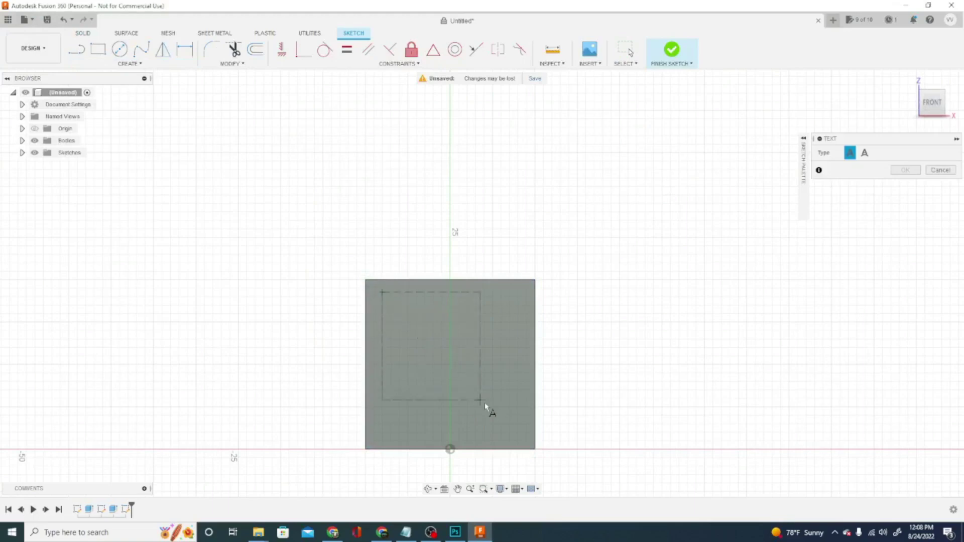
{"action": "left_click", "coordinate": [513, 415]}
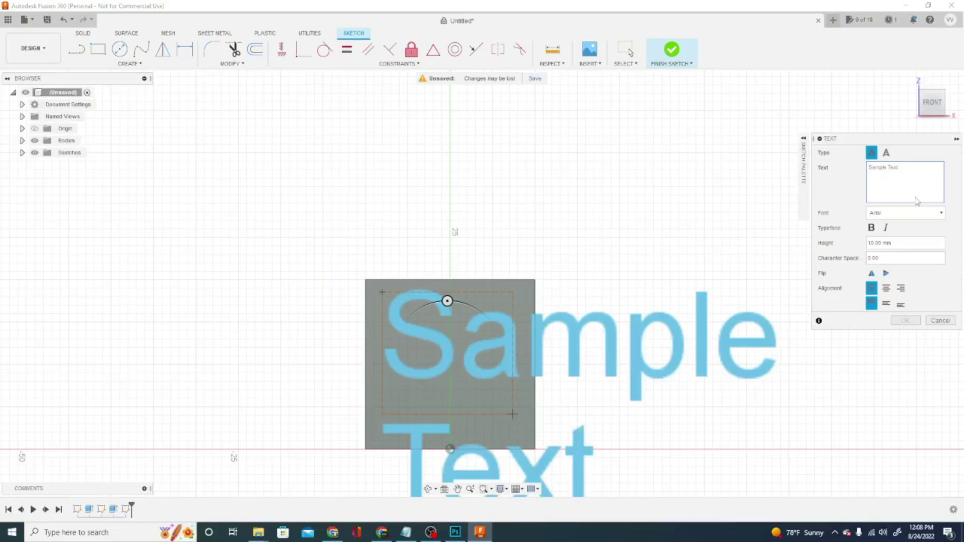
{"action": "type", "text": "Y"}
{"action": "left_click", "coordinate": [905, 320]}
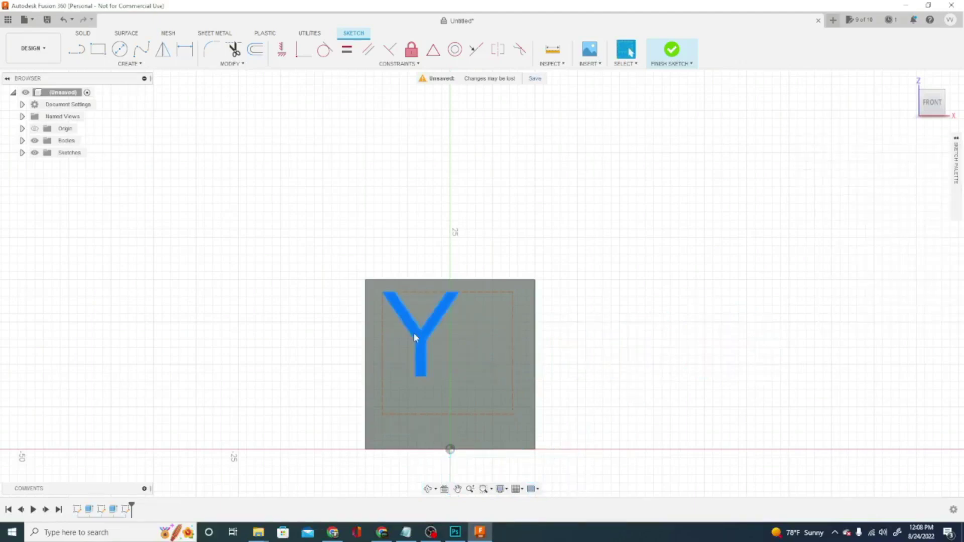
{"action": "left_click_drag", "start_coordinate": [415, 337], "coordinate": [444, 363]}
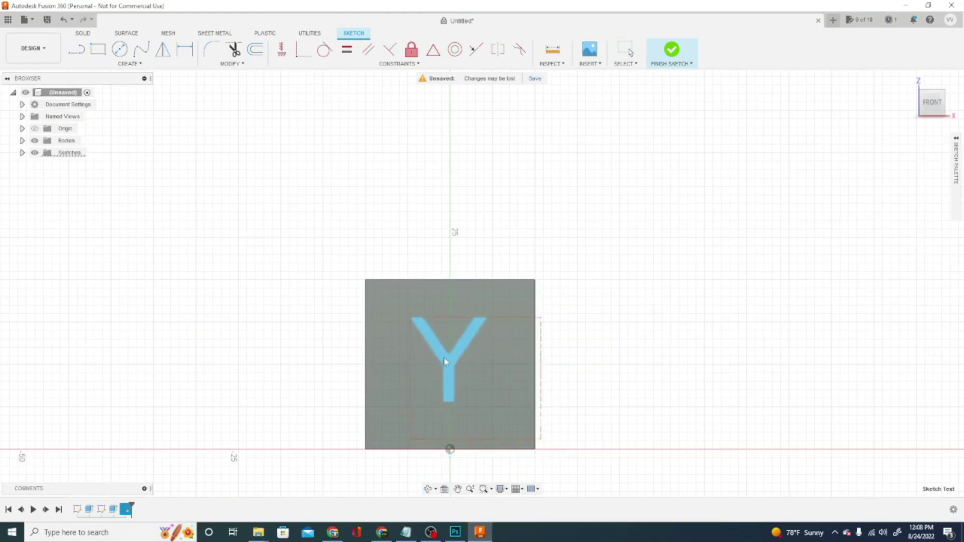
- Nudge the letter Y into the centre of the front face and finish the sketch
{"action": "left_click_drag", "start_coordinate": [444, 362], "coordinate": [441, 360]}
{"action": "left_click", "coordinate": [387, 229]}
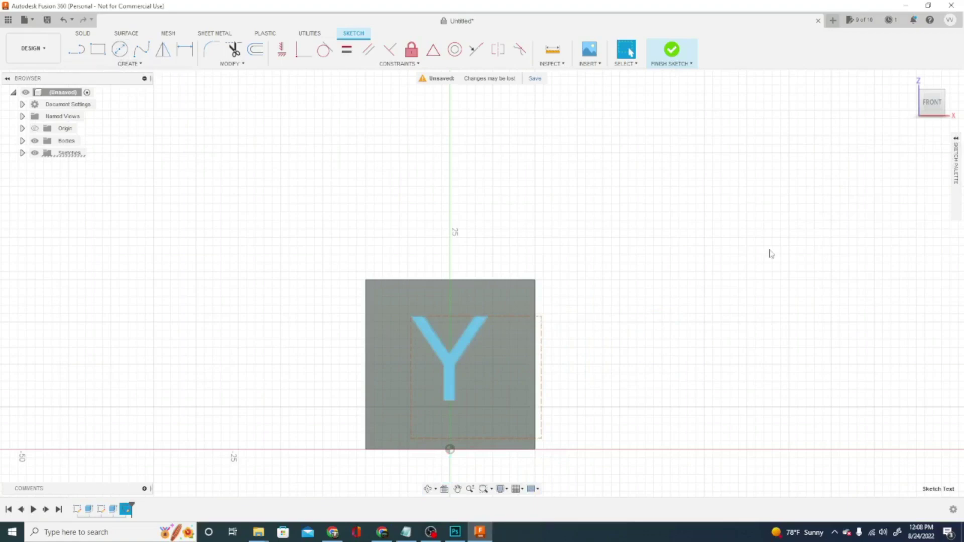
{"action": "left_click", "coordinate": [955, 140]}
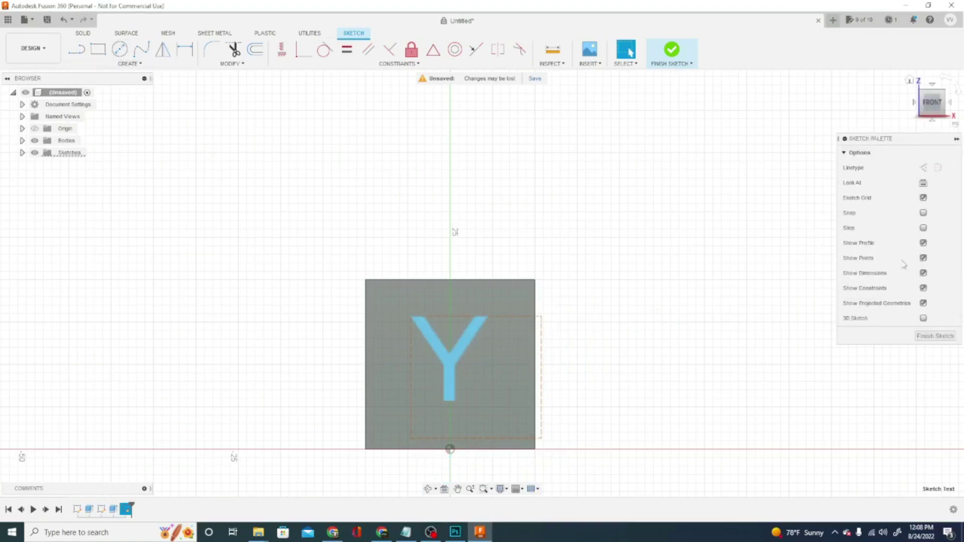
{"action": "left_click", "coordinate": [927, 340]}
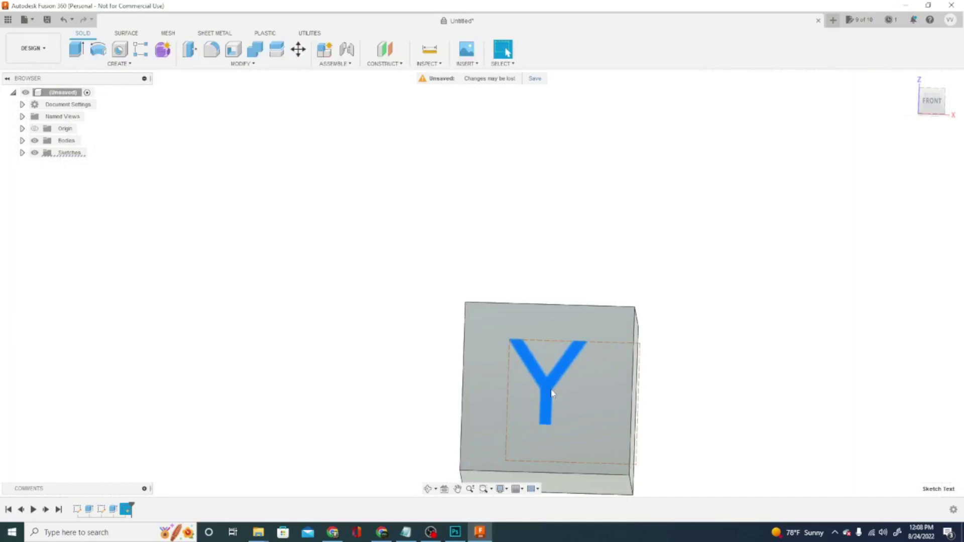
- Extrude the letter Y as a cut to engrave it into the front face
{"action": "left_click", "coordinate": [76, 48]}
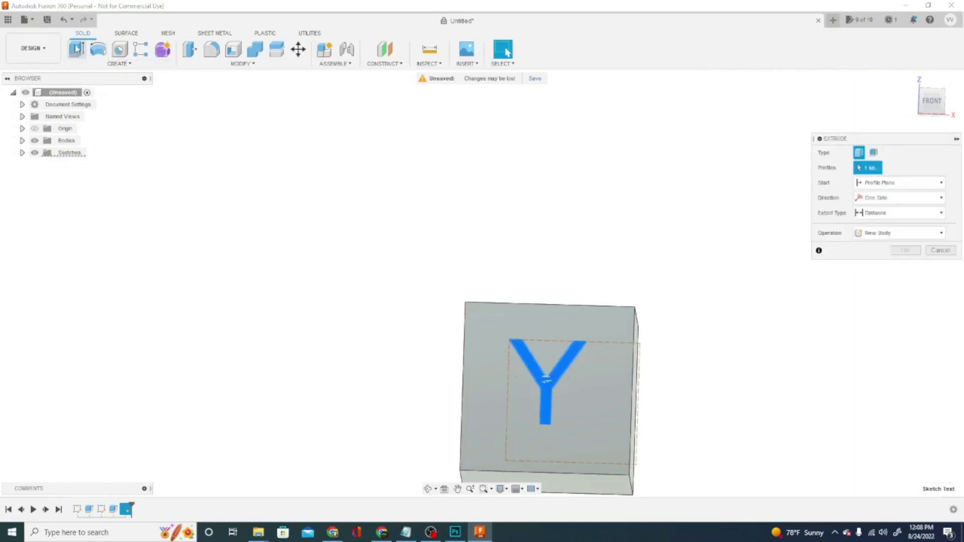
{"action": "key", "text": "Return"}
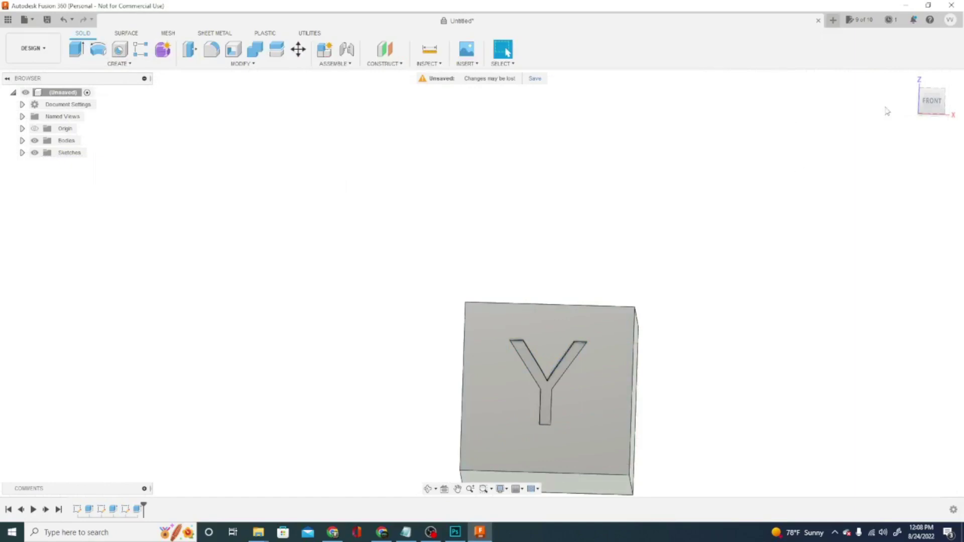
- Start a new sketch on the left face of the cube
{"action": "middle_click_drag", "start_coordinate": [482, 283], "coordinate": [531, 370], "text": "shift"}
{"action": "left_click", "coordinate": [492, 391]}
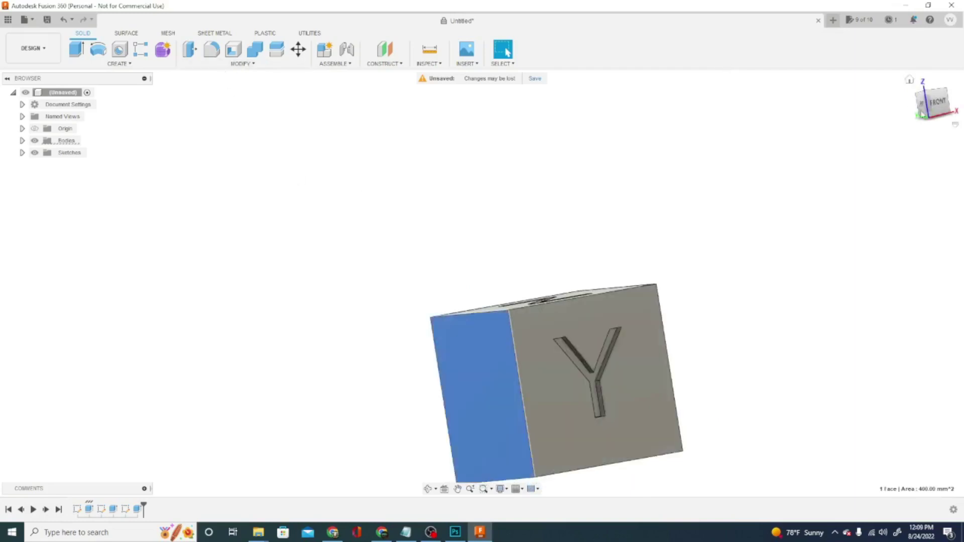
{"action": "middle_click_drag", "start_coordinate": [482, 282], "coordinate": [482, 283], "text": "shift"}
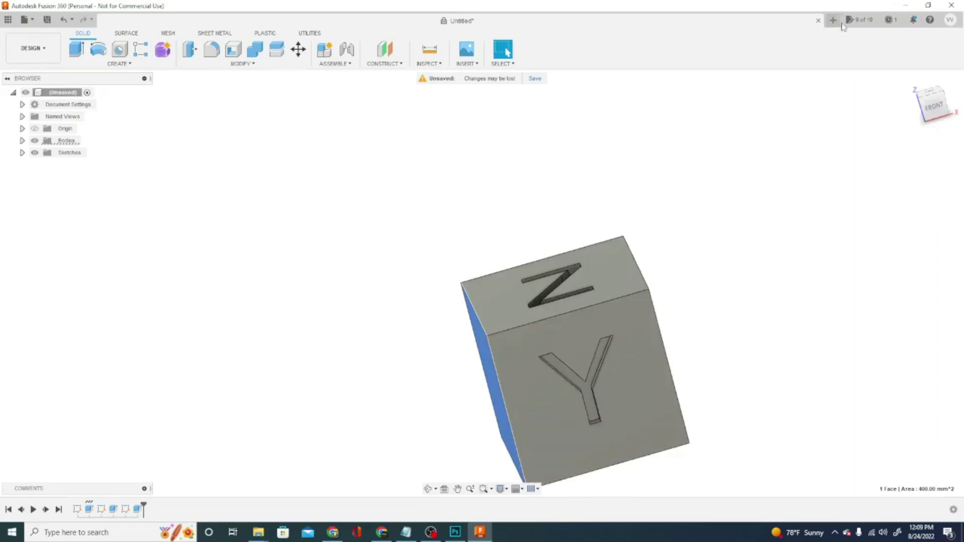
{"action": "mouse_move", "coordinate": [482, 284]}
{"action": "middle_mouse_down", "text": "shift"}
{"action": "mouse_move", "coordinate": [532, 283]}
{"action": "mouse_move", "coordinate": [437, 394]}
{"action": "middle_mouse_up", "text": "shift"}
{"action": "key", "text": "Escape"}
{"action": "left_click", "coordinate": [445, 369]}
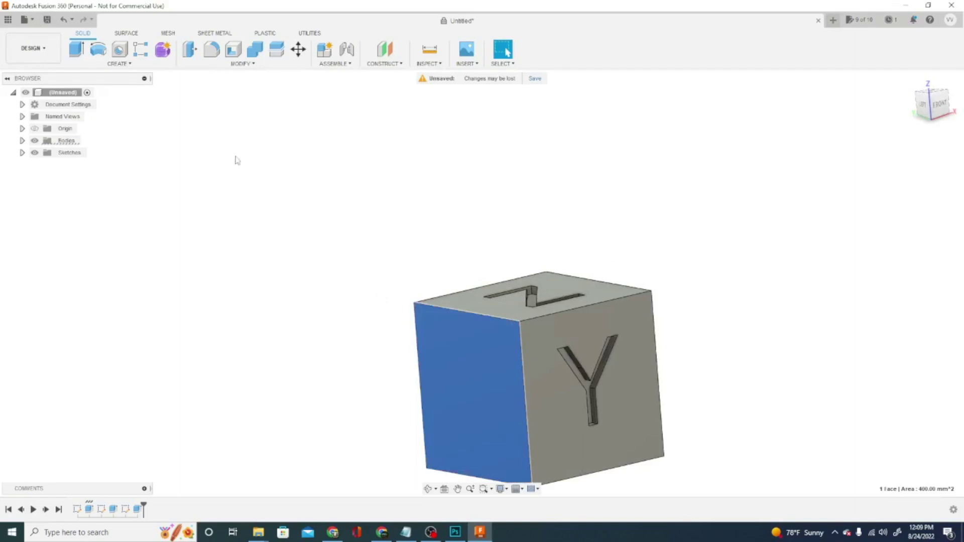
{"action": "left_click", "coordinate": [118, 64]}
{"action": "left_click", "coordinate": [100, 86]}
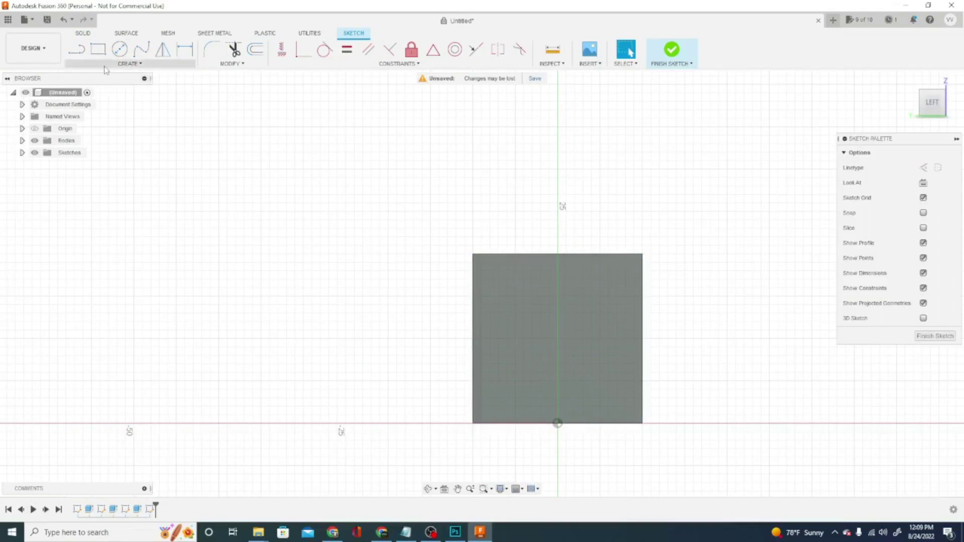
- Add the sketch text X, 10 mm high, centre it on the left face and finish the sketch
{"action": "left_click", "coordinate": [106, 66]}
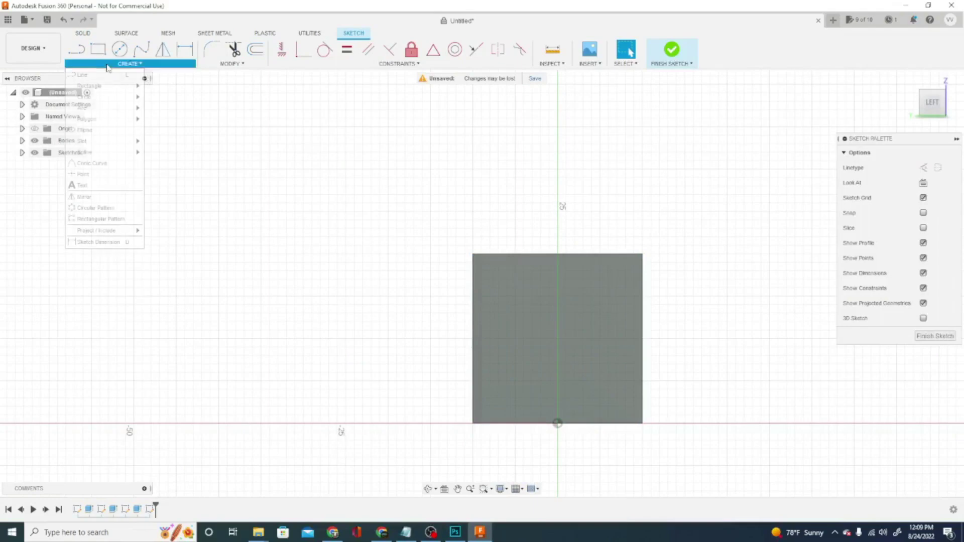
{"action": "left_click", "coordinate": [97, 187]}
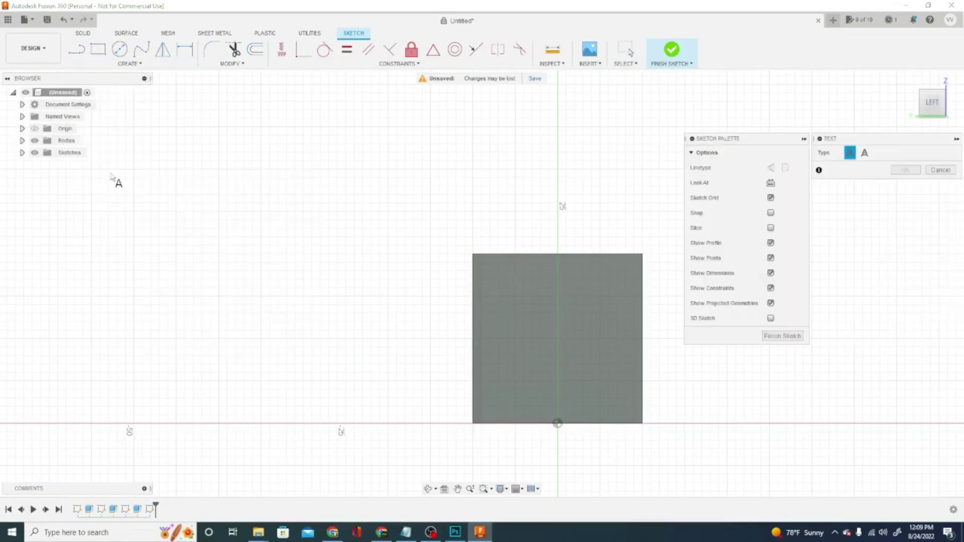
{"action": "left_click", "coordinate": [490, 273]}
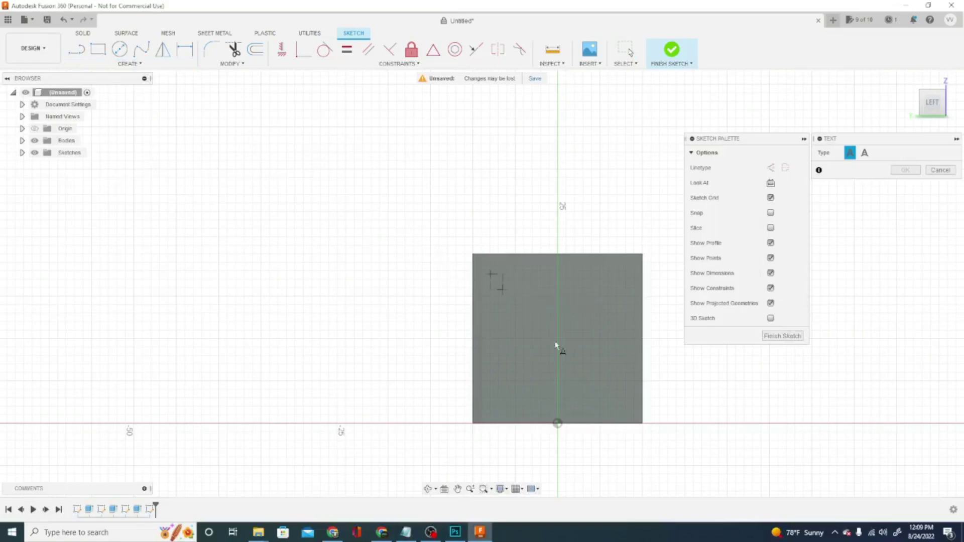
{"action": "left_click", "coordinate": [623, 399]}
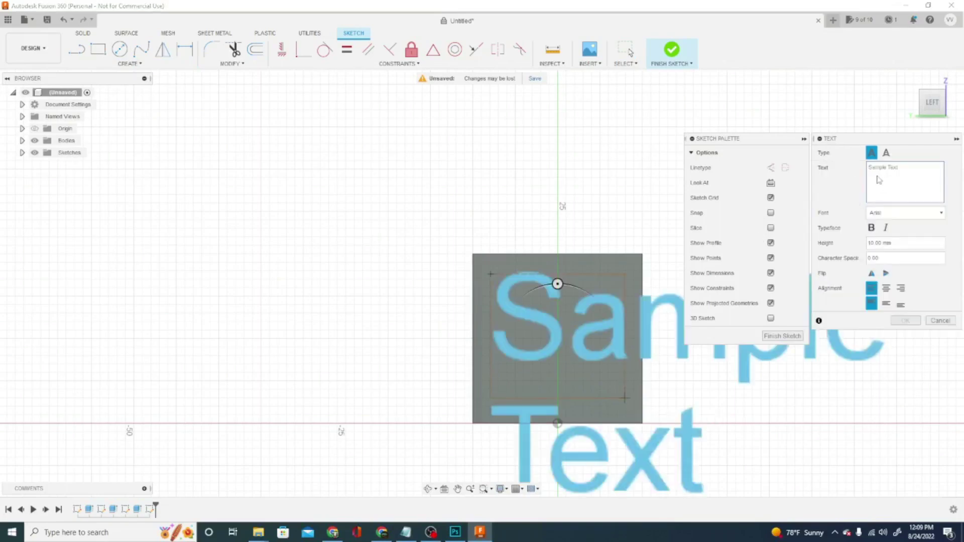
{"action": "type", "text": "X"}
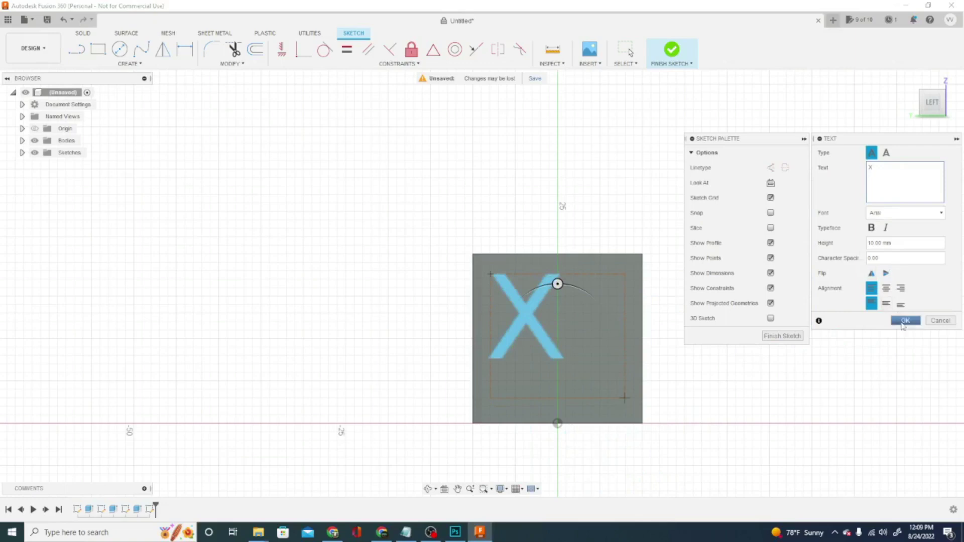
{"action": "left_click", "coordinate": [905, 320]}
{"action": "left_click_drag", "start_coordinate": [540, 316], "coordinate": [557, 335]}
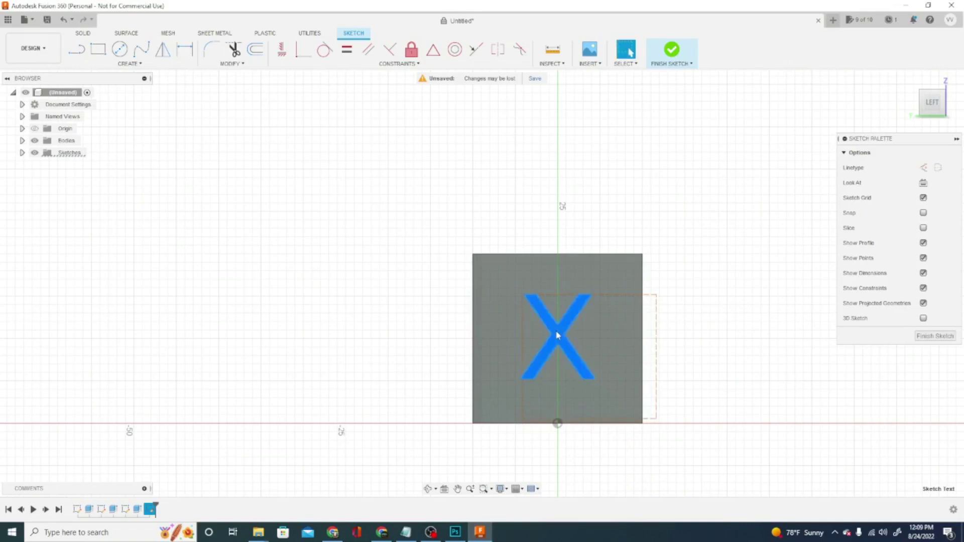
{"action": "left_click", "coordinate": [935, 336]}
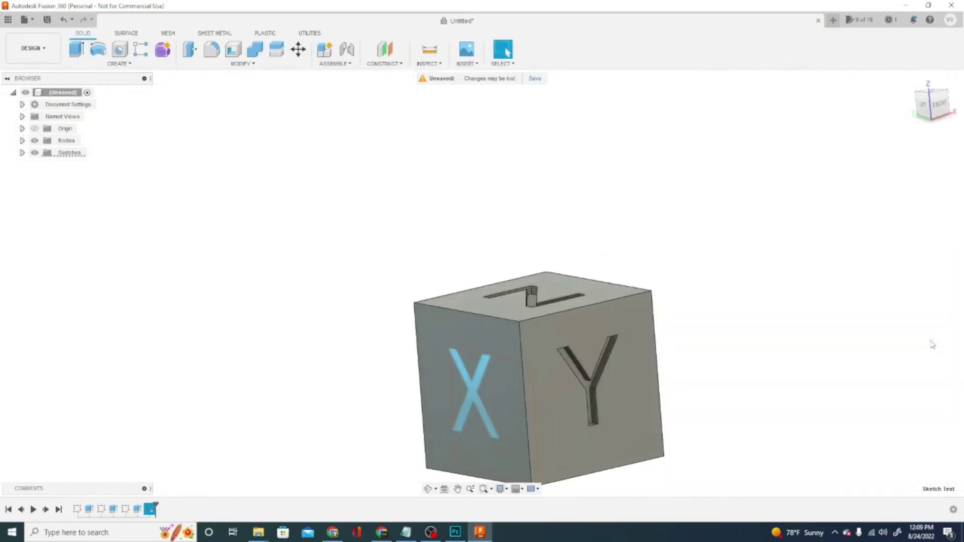
- Extrude the letter X by -1 mm with the Cut operation to engrave it into the left face
{"action": "left_click", "coordinate": [76, 49]}
{"action": "left_click", "coordinate": [476, 395]}
{"action": "type", "text": "-1"}
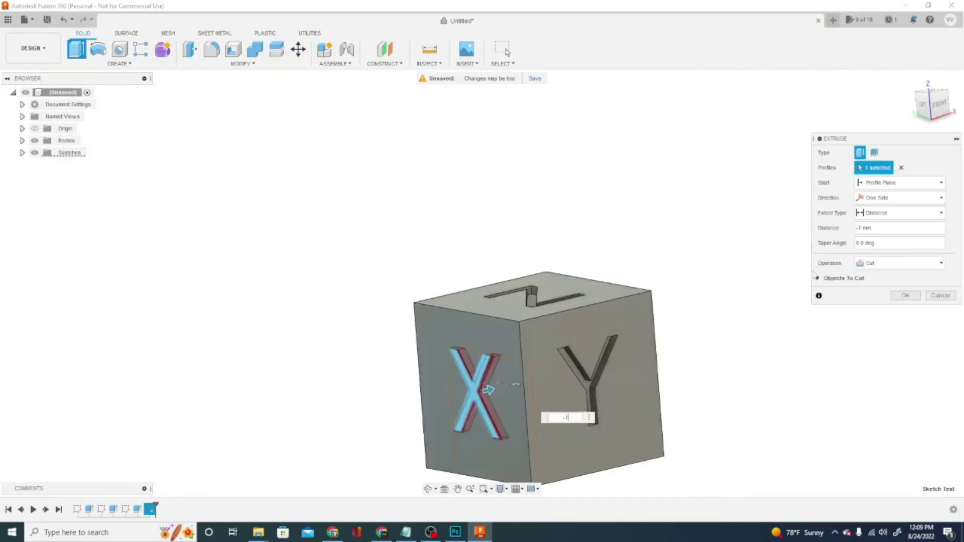
{"action": "left_click", "coordinate": [896, 297]}
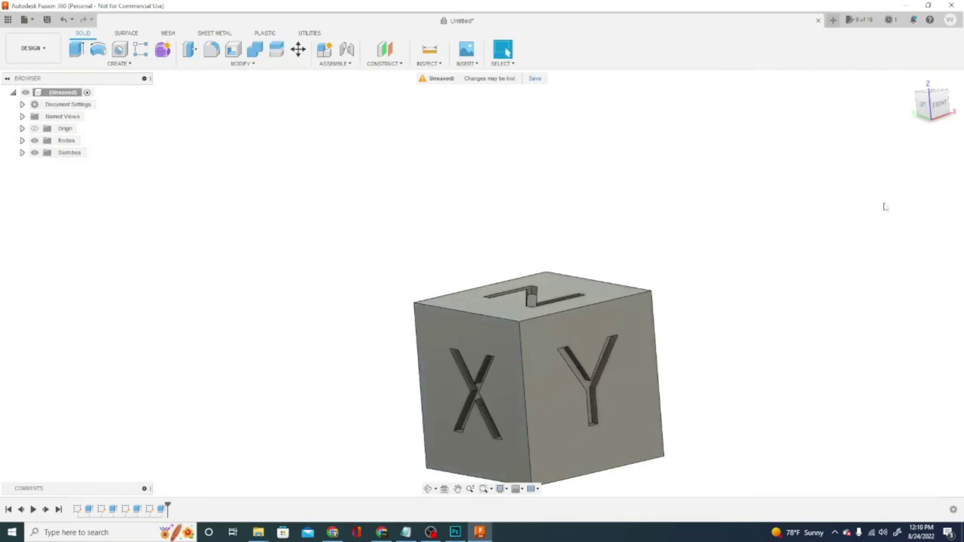
- Switch from the Design workspace to the Render workspace with the engraved cube in view
{"action": "middle_click_drag", "start_coordinate": [482, 280], "coordinate": [517, 382], "text": "shift"}
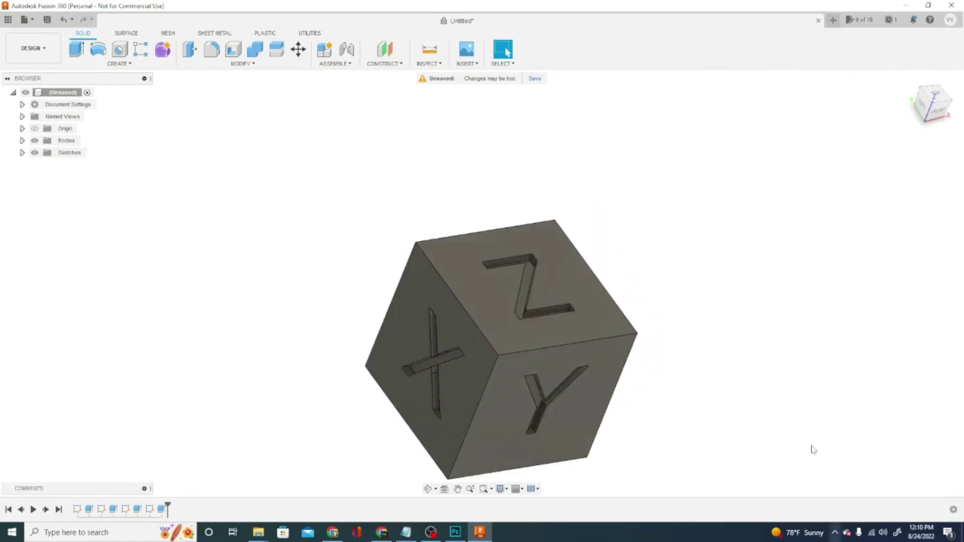
{"action": "left_click", "coordinate": [31, 50]}
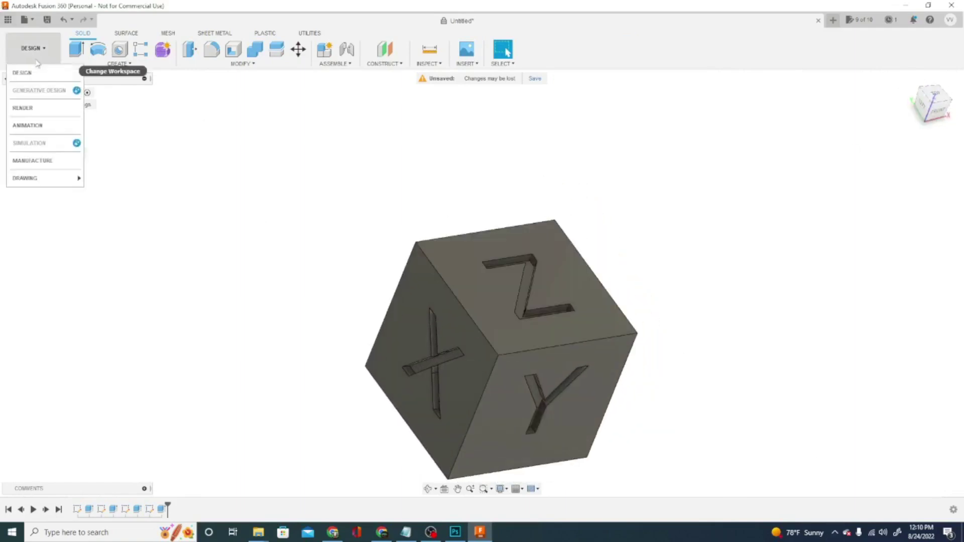
{"action": "left_click", "coordinate": [23, 109]}
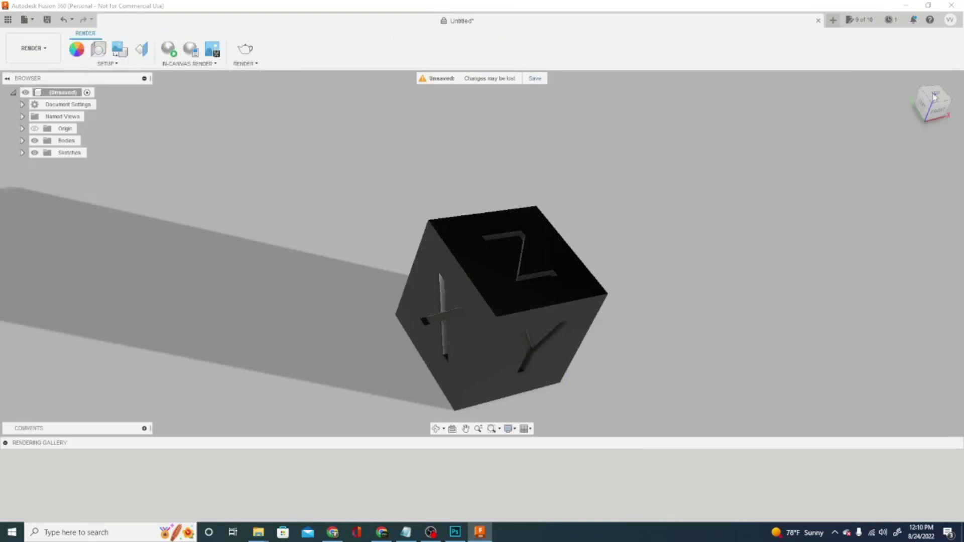
{"action": "mouse_move", "coordinate": [483, 250]}
{"action": "middle_mouse_down", "text": "shift"}
{"action": "mouse_move", "coordinate": [485, 208]}
{"action": "mouse_move", "coordinate": [454, 216]}
{"action": "mouse_move", "coordinate": [746, 159]}
{"action": "middle_mouse_up", "text": "shift"}
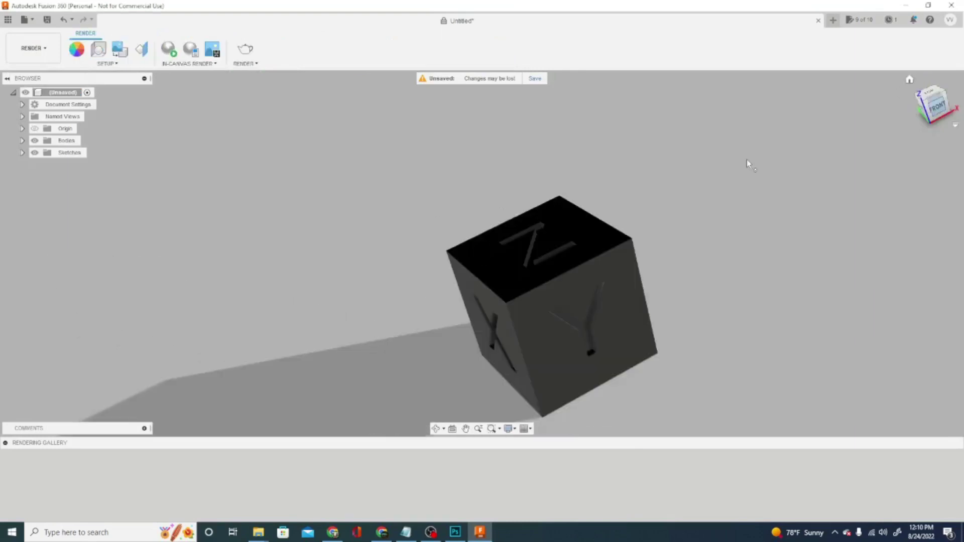
- Apply the Paek (Beige) appearance from the Plastic library category to the cube body
{"action": "left_click", "coordinate": [22, 141]}
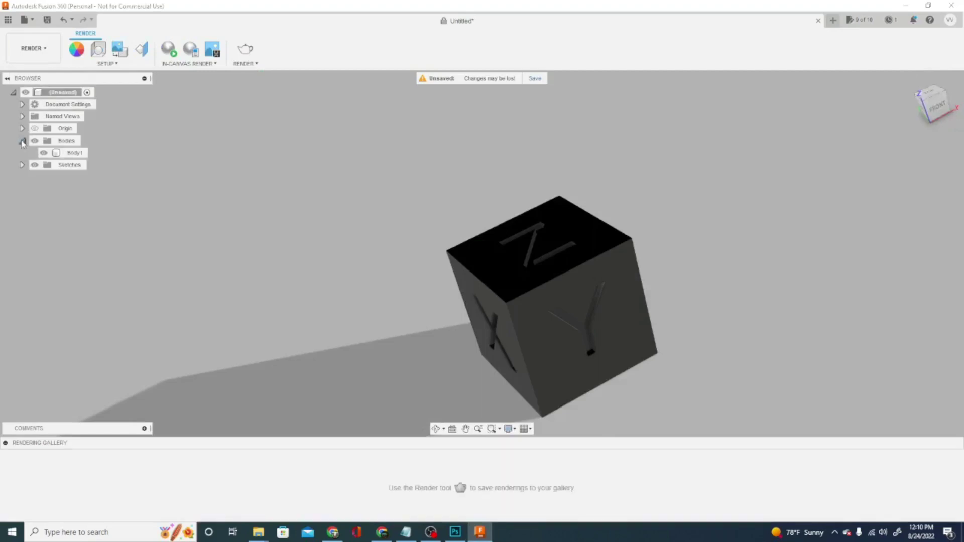
{"action": "left_click", "coordinate": [74, 153]}
{"action": "right_click", "coordinate": [81, 154]}
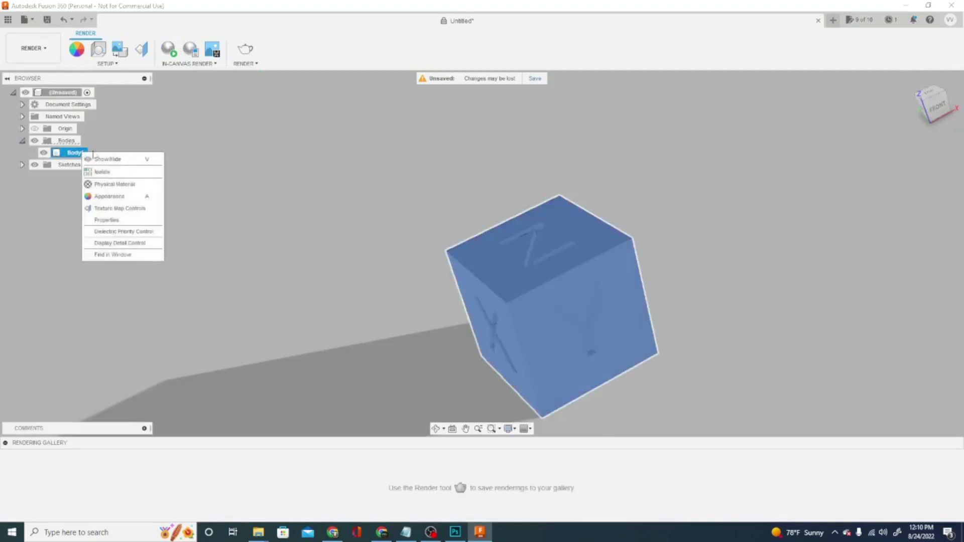
{"action": "left_click", "coordinate": [118, 197]}
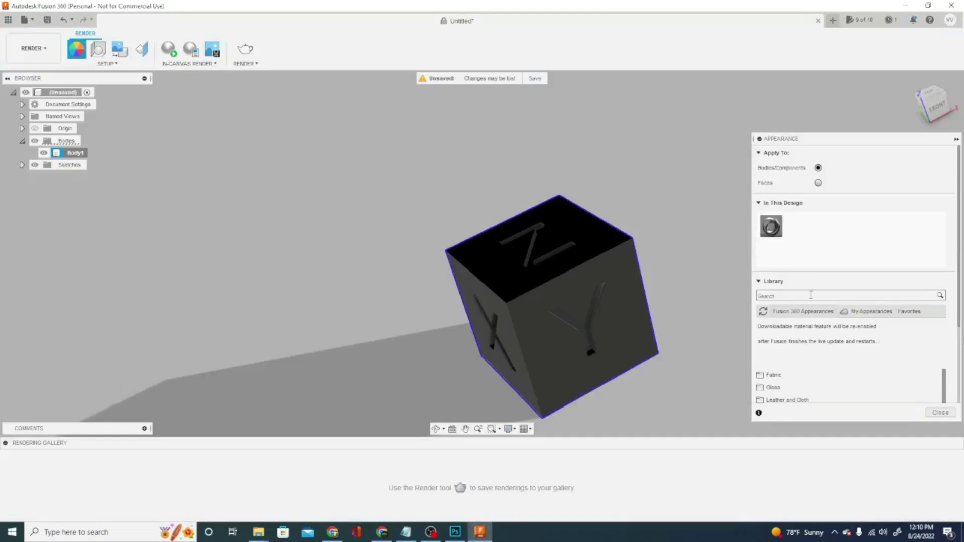
{"action": "scroll", "coordinate": [770, 241], "scroll_direction": "down", "scroll_amount": 2}
{"action": "scroll", "coordinate": [770, 326], "scroll_direction": "down", "scroll_amount": 1}
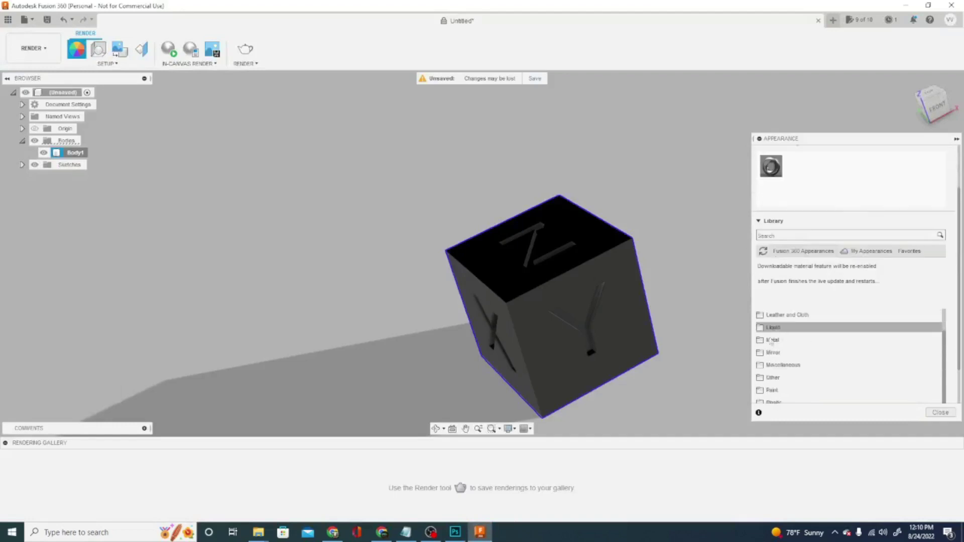
{"action": "scroll", "coordinate": [765, 368], "scroll_direction": "down", "scroll_amount": 1}
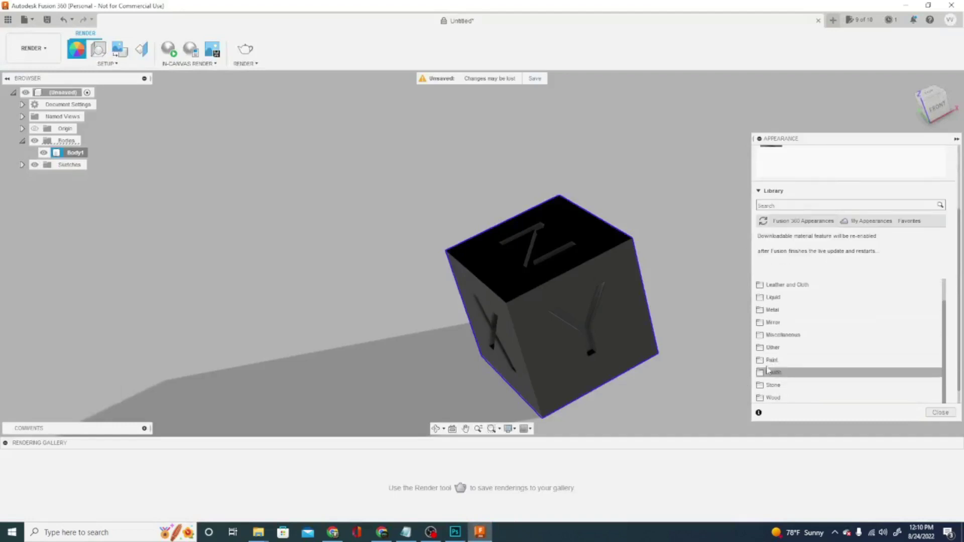
{"action": "left_click", "coordinate": [768, 372]}
{"action": "scroll", "coordinate": [790, 376], "scroll_direction": "down", "scroll_amount": 4}
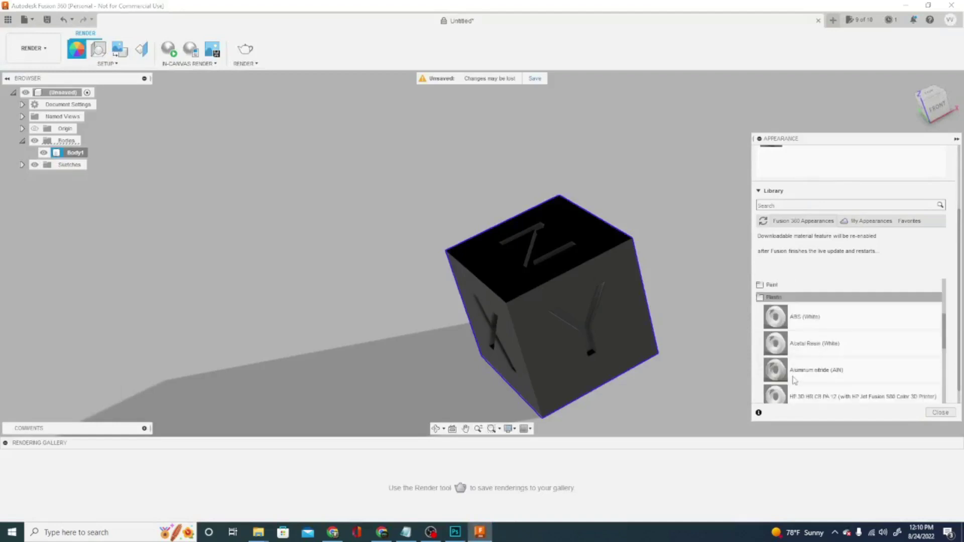
{"action": "scroll", "coordinate": [793, 380], "scroll_direction": "down", "scroll_amount": 3}
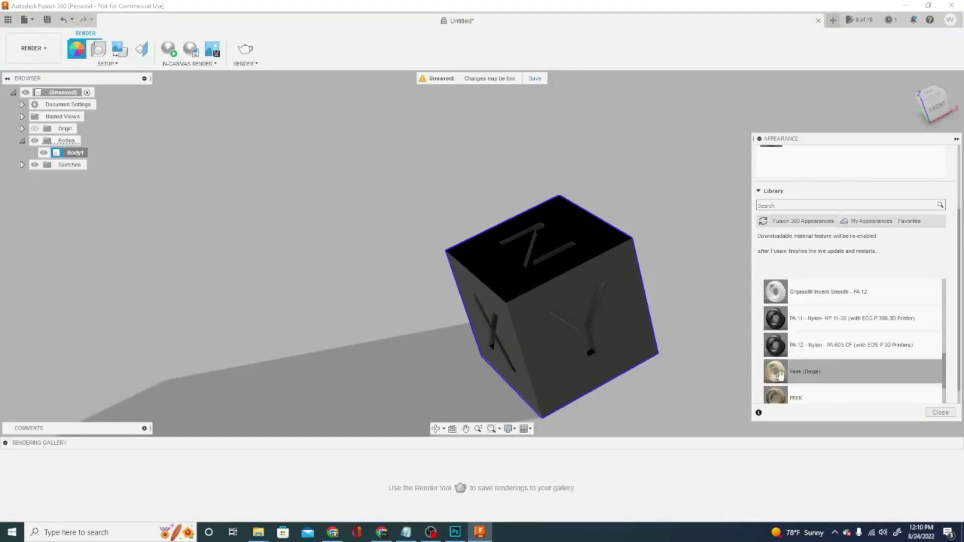
{"action": "left_click_drag", "start_coordinate": [739, 375], "coordinate": [571, 326]}
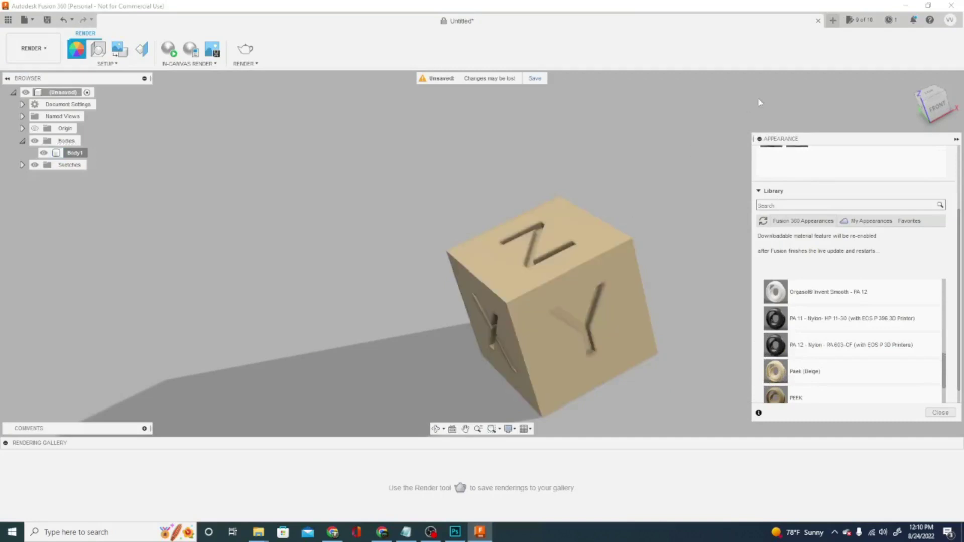
- Leave the appearance settings and switch back to the Design workspace
{"action": "left_click", "coordinate": [909, 79]}
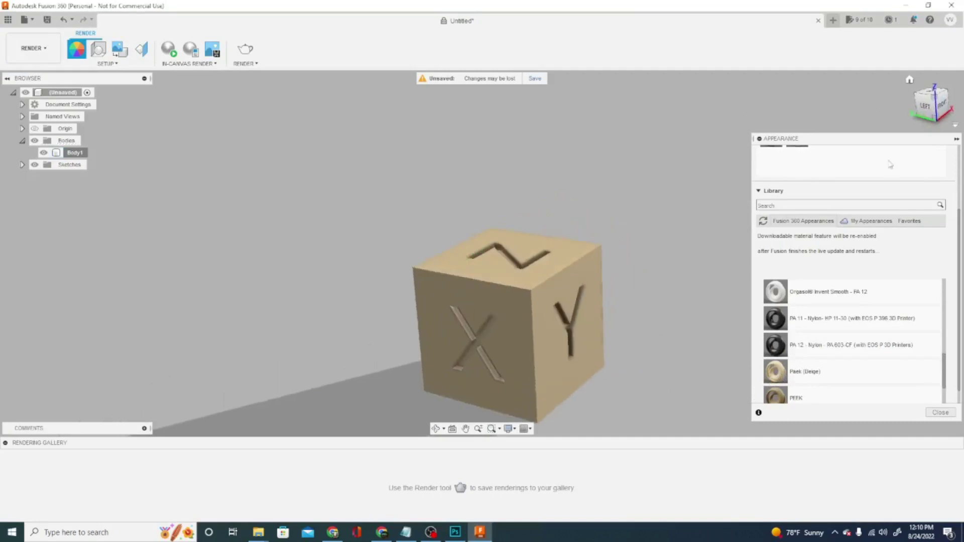
{"action": "left_click", "coordinate": [30, 47]}
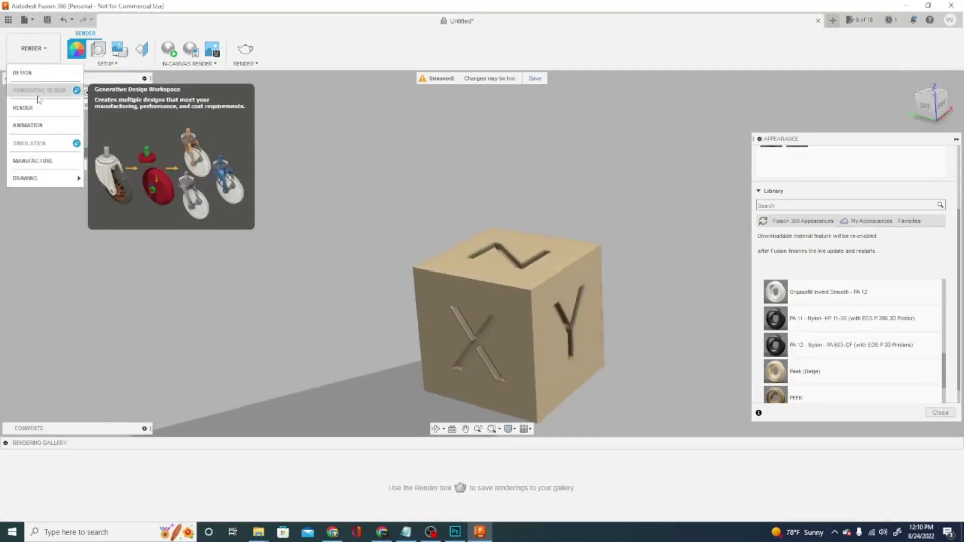
{"action": "left_click", "coordinate": [25, 69]}
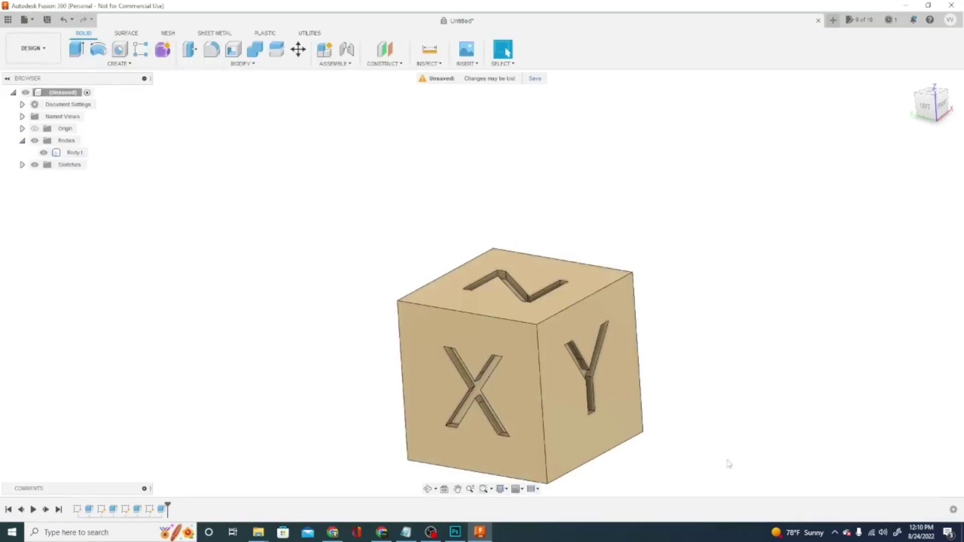
- Save the cube body as a mesh with medium refinement and send it to the 3D print utility Cura
{"action": "right_click", "coordinate": [63, 155]}
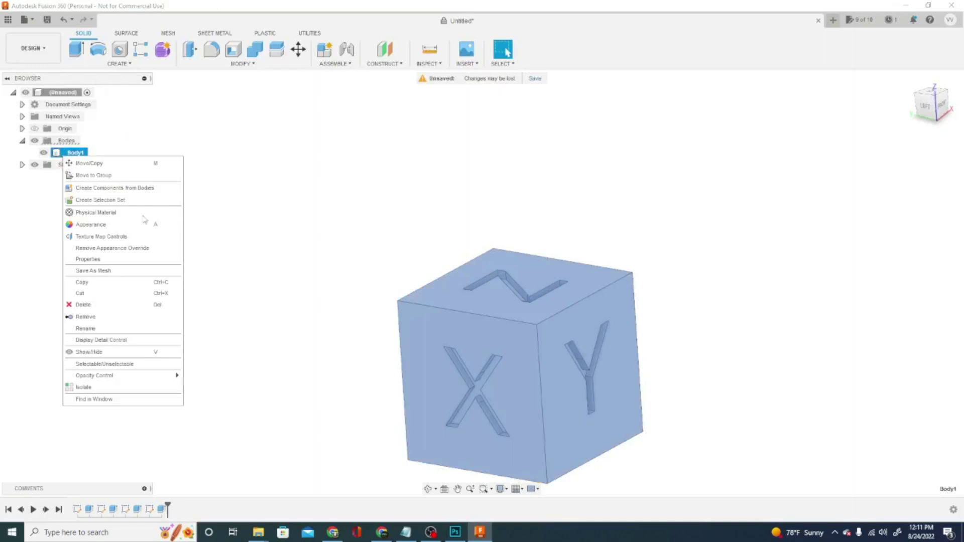
{"action": "left_click", "coordinate": [98, 272]}
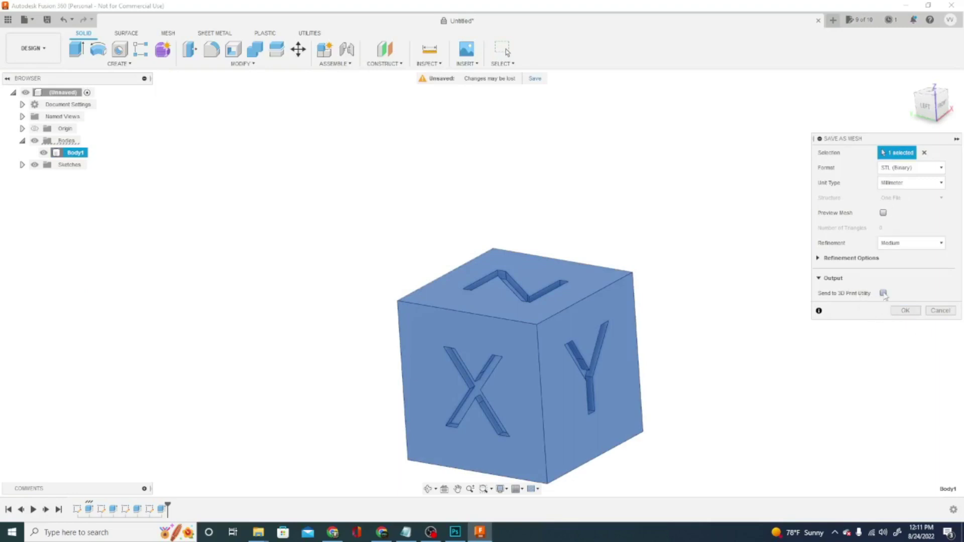
{"action": "left_click", "coordinate": [883, 293]}
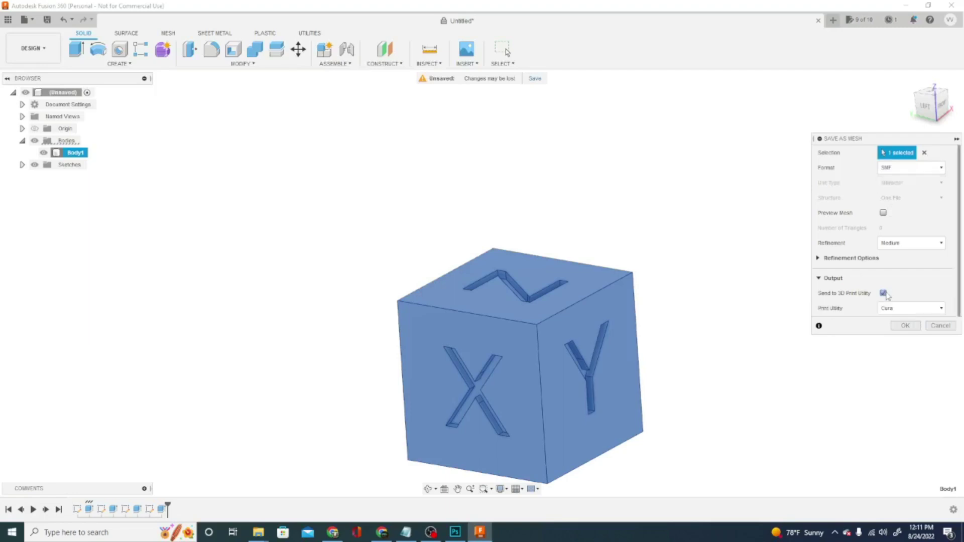
{"action": "left_click", "coordinate": [941, 308]}
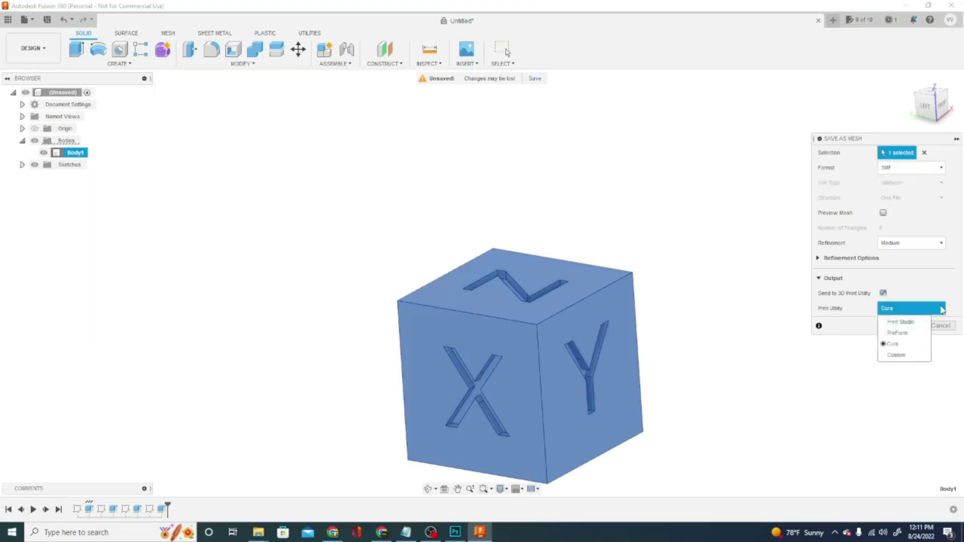
{"action": "left_click", "coordinate": [904, 344]}
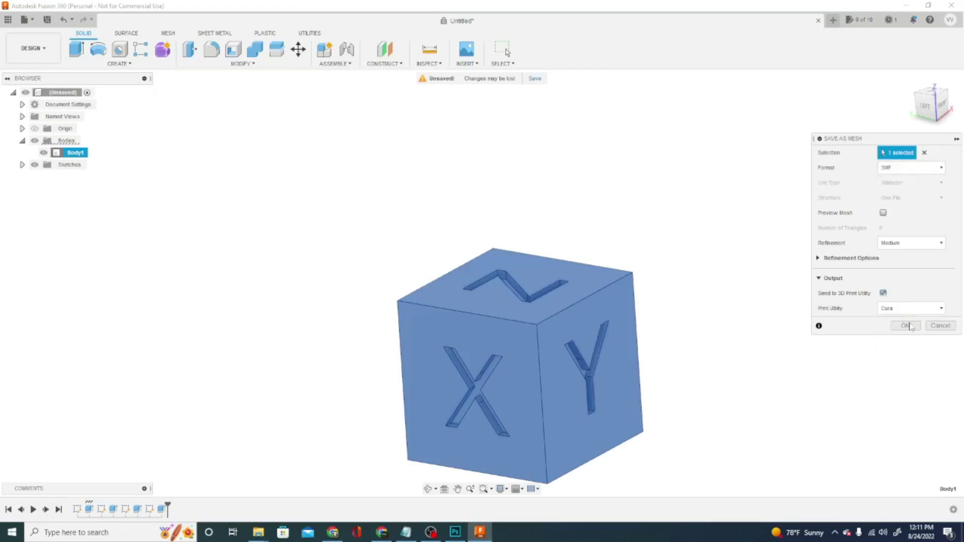
{"action": "left_click", "coordinate": [907, 325]}
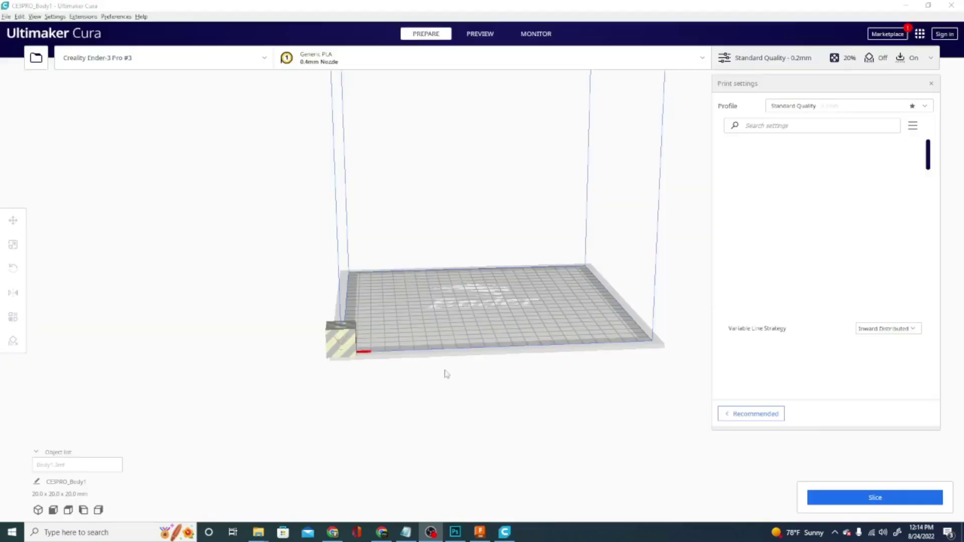
- Move the imported cube from the build plate's corner to near its centre, about X -1.5 mm and Y -7 mm
{"action": "left_click", "coordinate": [343, 350]}
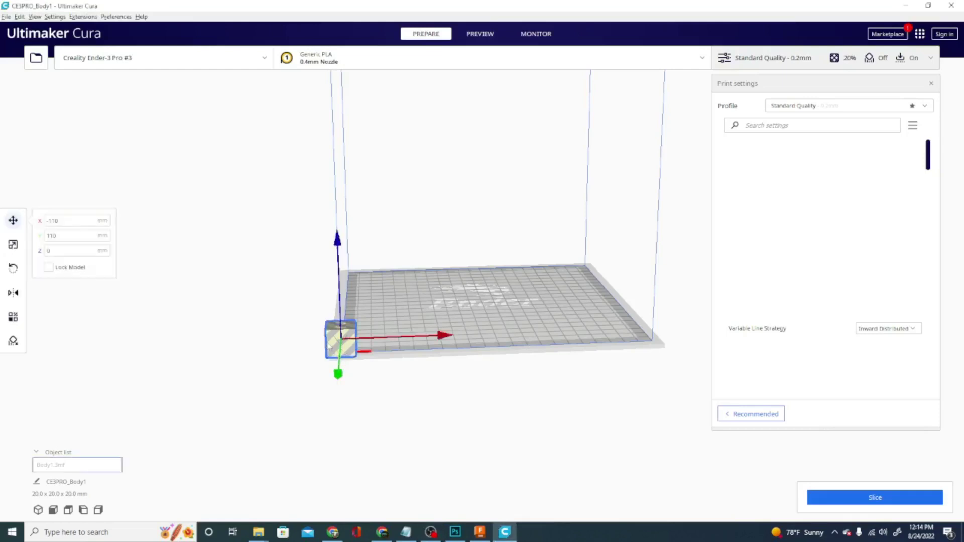
{"action": "left_click_drag", "start_coordinate": [328, 345], "coordinate": [476, 296]}
- Examine the cube on the build plate from several angles, comparing its engraved letters with the printer's axes
{"action": "right_click_drag", "start_coordinate": [562, 321], "coordinate": [685, 363]}
{"action": "scroll", "coordinate": [497, 306], "scroll_direction": "up", "scroll_amount": 5}
{"action": "right_click_drag", "start_coordinate": [311, 352], "coordinate": [522, 336]}
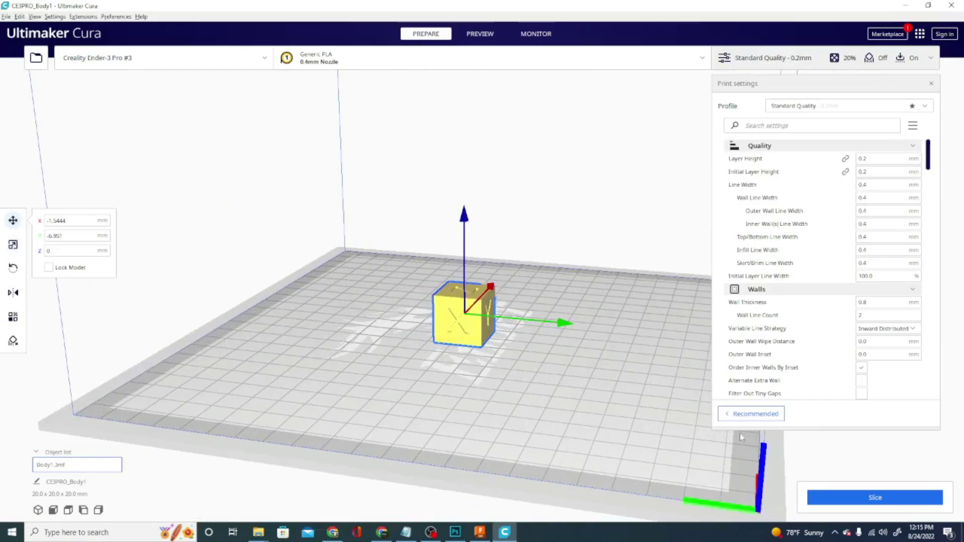
{"action": "right_click_drag", "start_coordinate": [666, 404], "coordinate": [466, 413]}
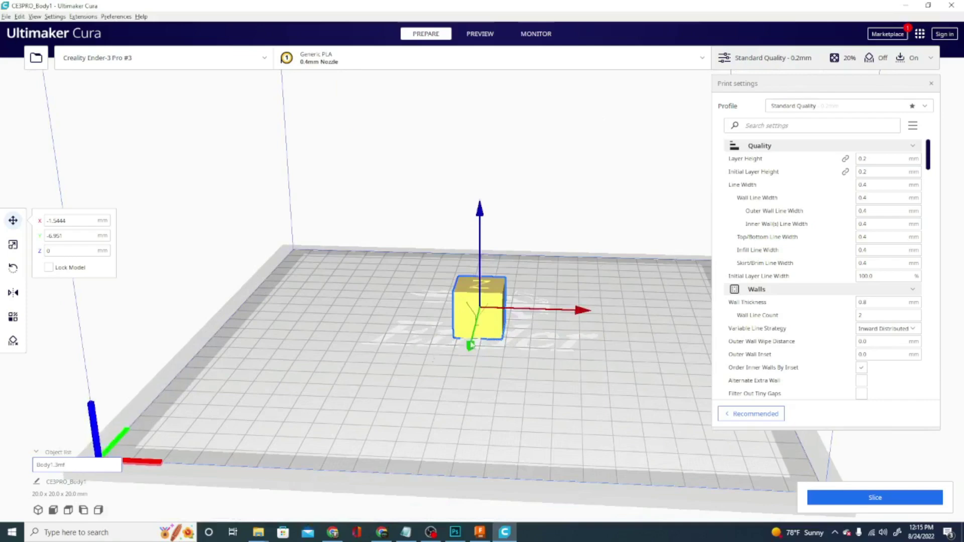
{"action": "right_click_drag", "start_coordinate": [474, 348], "coordinate": [526, 352]}
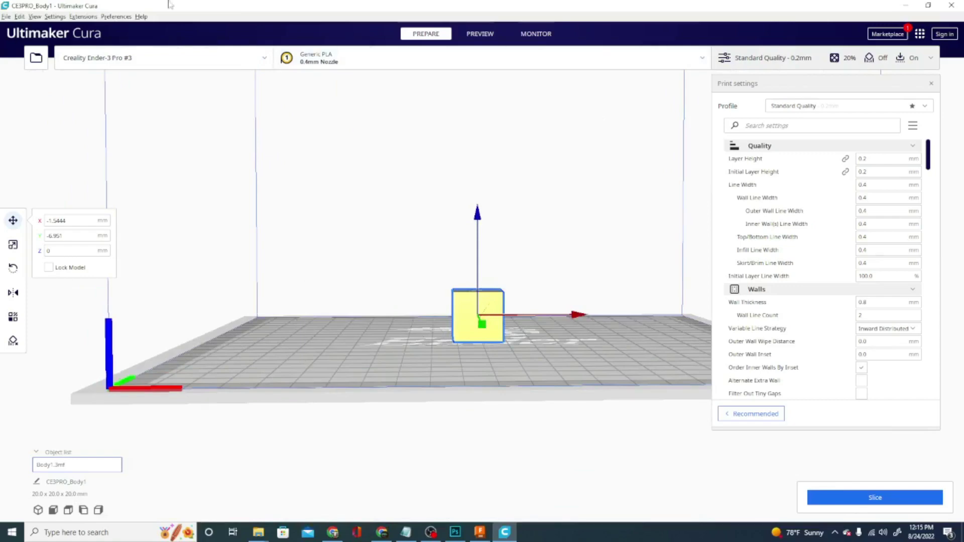
{"action": "right_click_drag", "start_coordinate": [328, 341], "coordinate": [420, 397]}
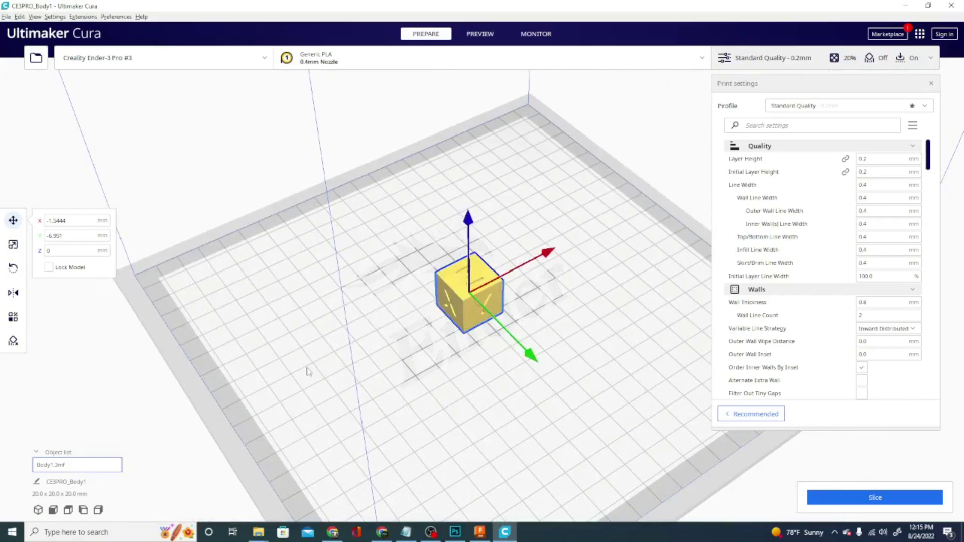
{"action": "right_click_drag", "start_coordinate": [623, 261], "coordinate": [590, 226]}
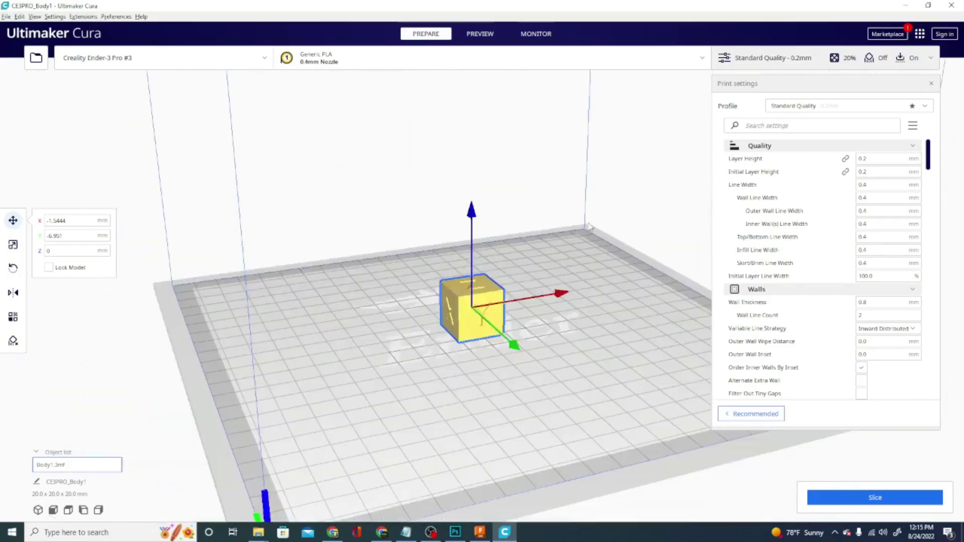